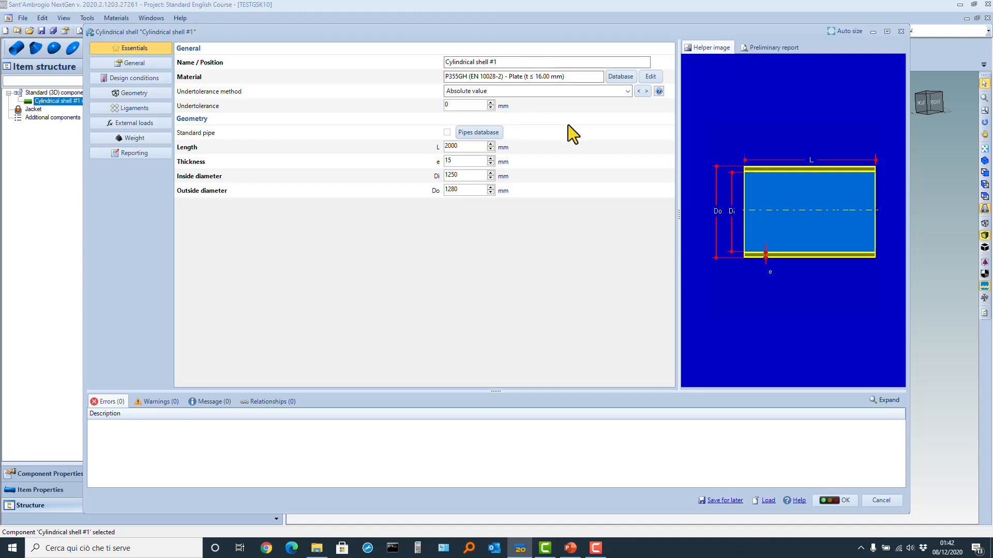
- Review the cylindrical shell's dimensions, its design conditions and its preliminary calculation report
left_click(473, 158)
left_click(470, 149)
left_click(470, 160)
left_click(467, 177)
left_click(144, 79)
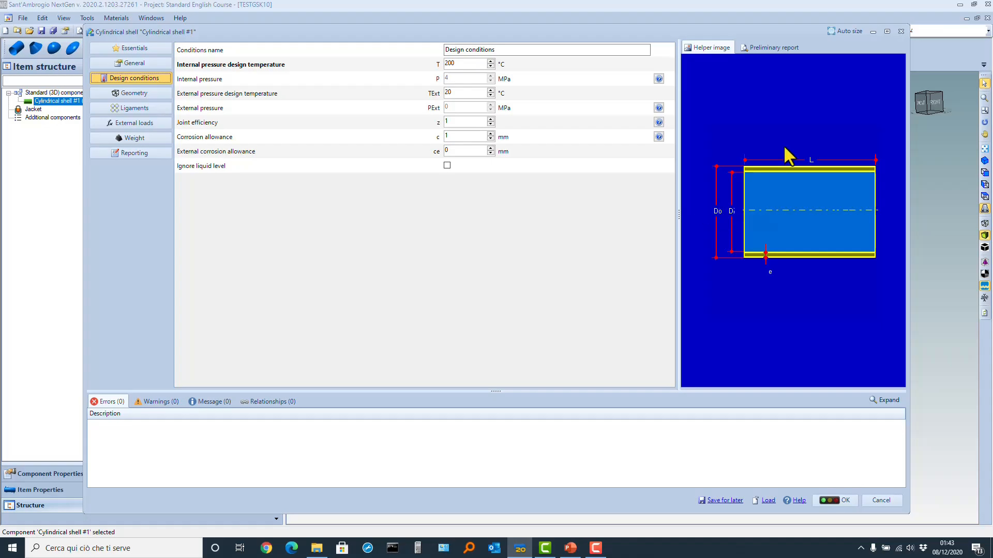
left_click(764, 50)
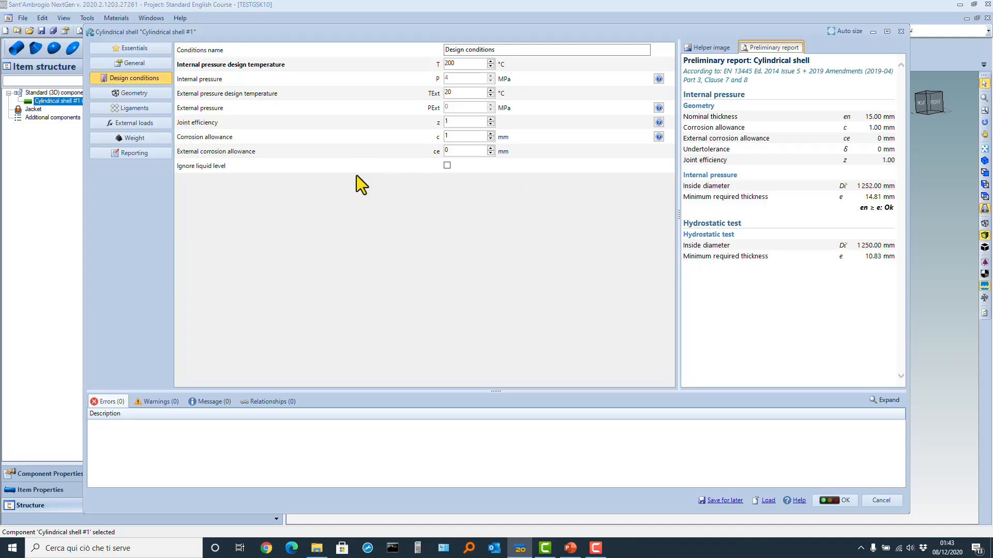
- Set the cylindrical shell's undertolerance to 0,3 mm as an absolute value
left_click(137, 67)
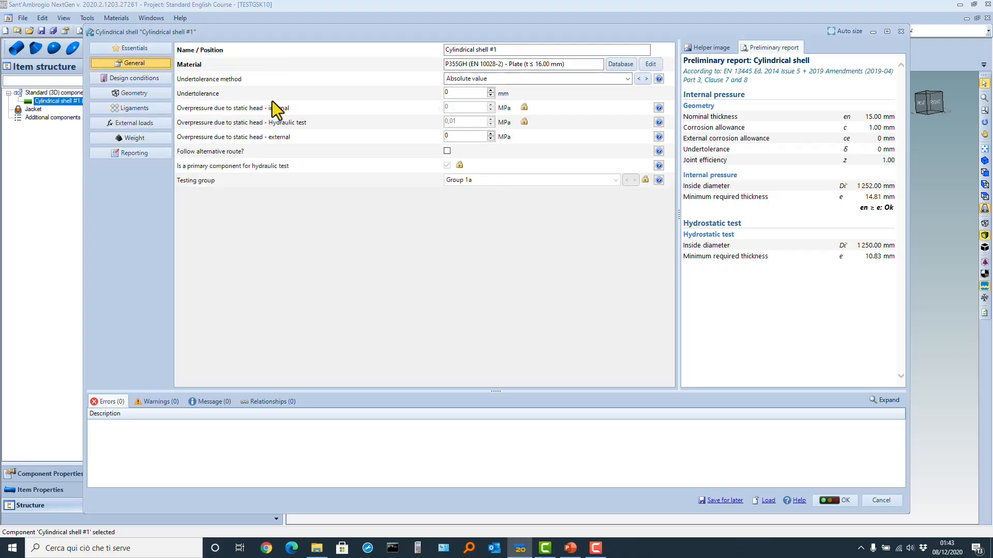
left_click(458, 94)
type(",3")
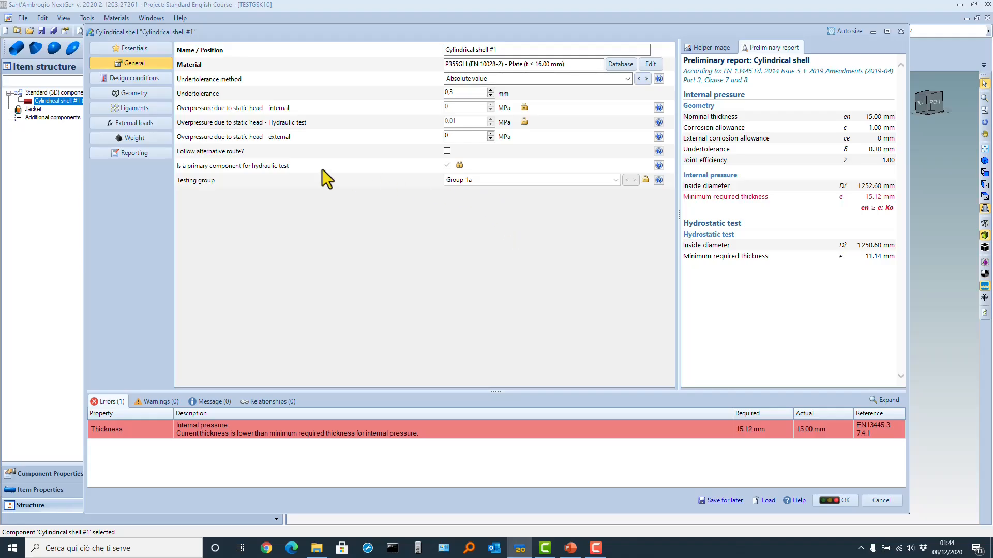
- Set the cylindrical shell's thickness to 16 mm and accept the shell's data
left_click(147, 80)
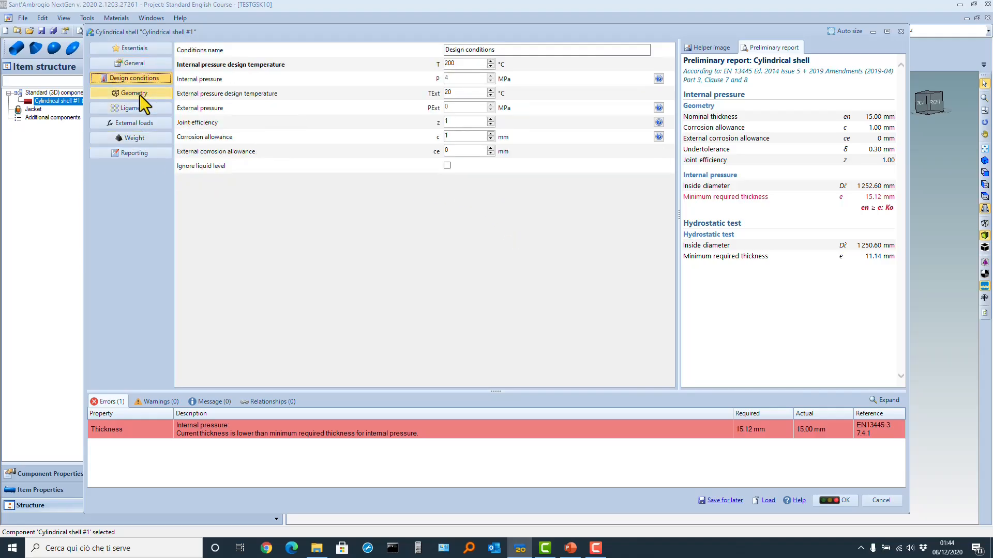
left_click(139, 94)
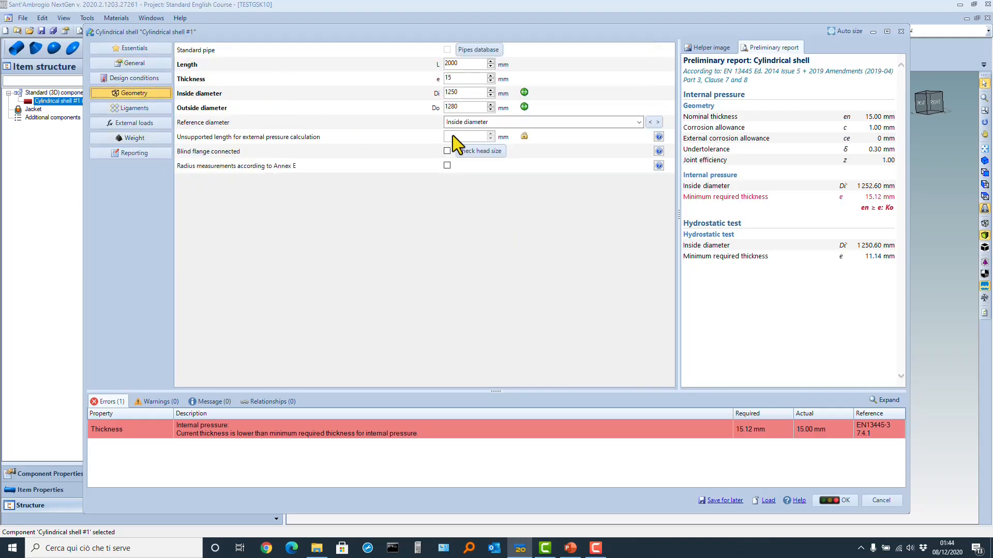
left_click(490, 75)
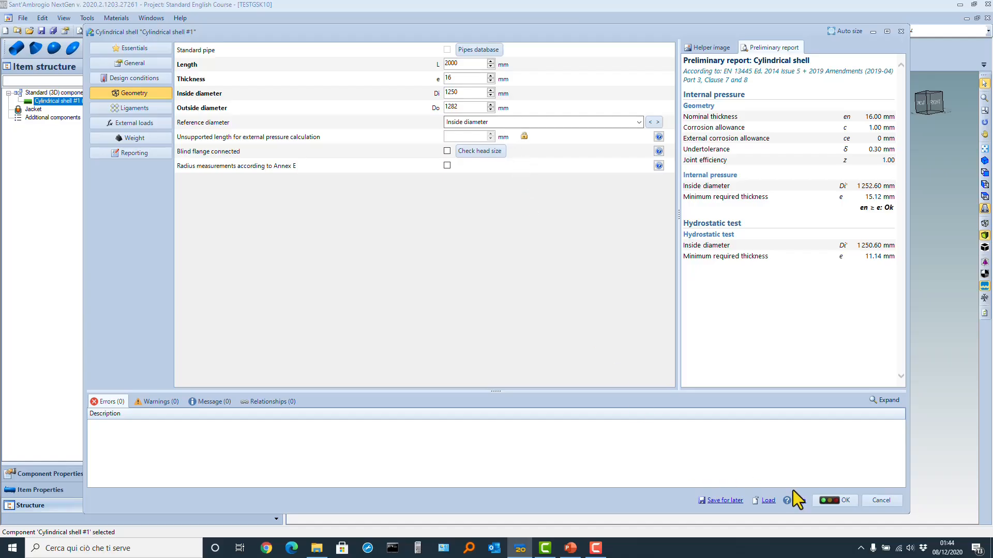
left_click(835, 501)
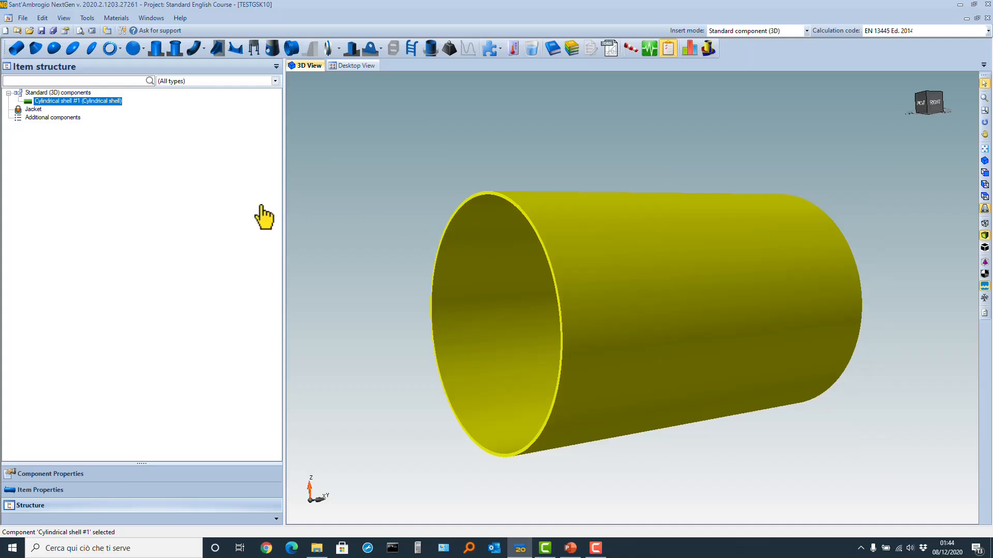
- Add an integral flange with hub (welding neck) connected to the left side of Cylindrical shell #1
left_click(108, 51)
mouse_move(114, 61)
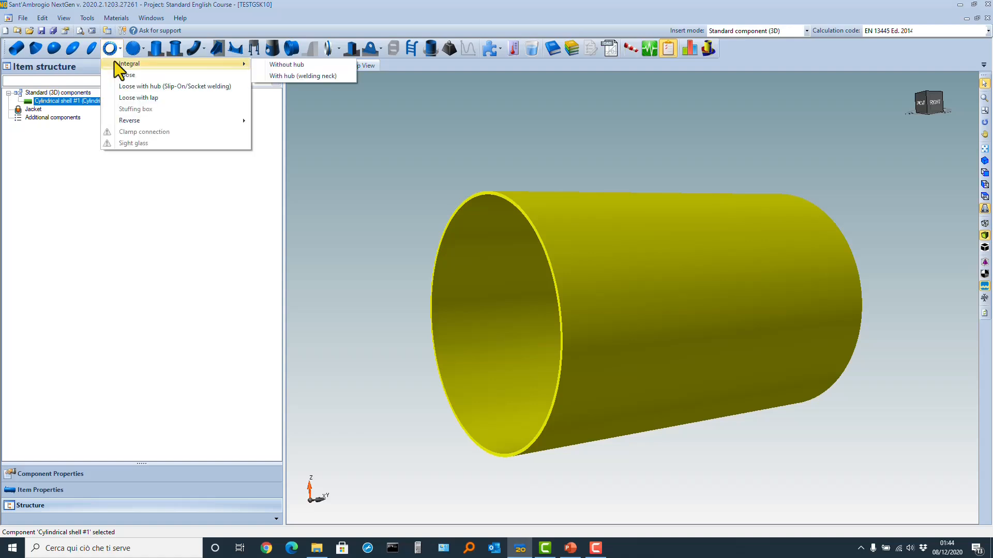
left_click(272, 80)
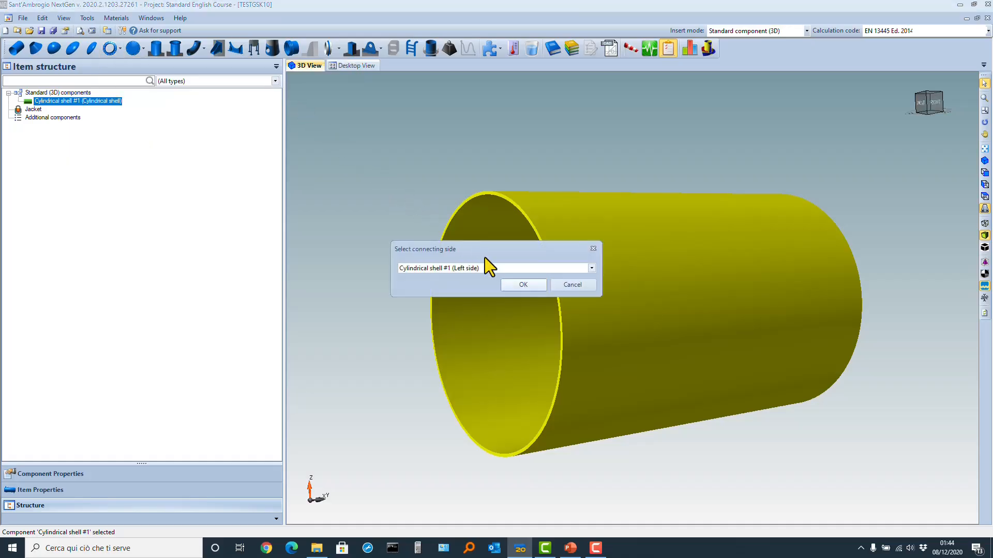
left_click(532, 291)
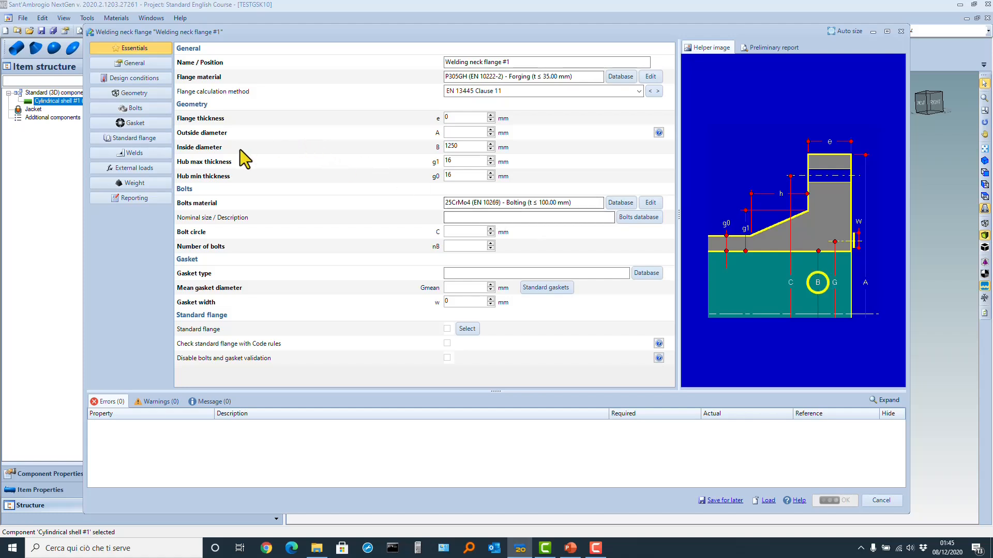
- Choose the EN 13445 Annex H gasket "Flat metal, jacketed asbestos or mineral fibre filled - Iron or soft steel" for the flange
left_click(132, 126)
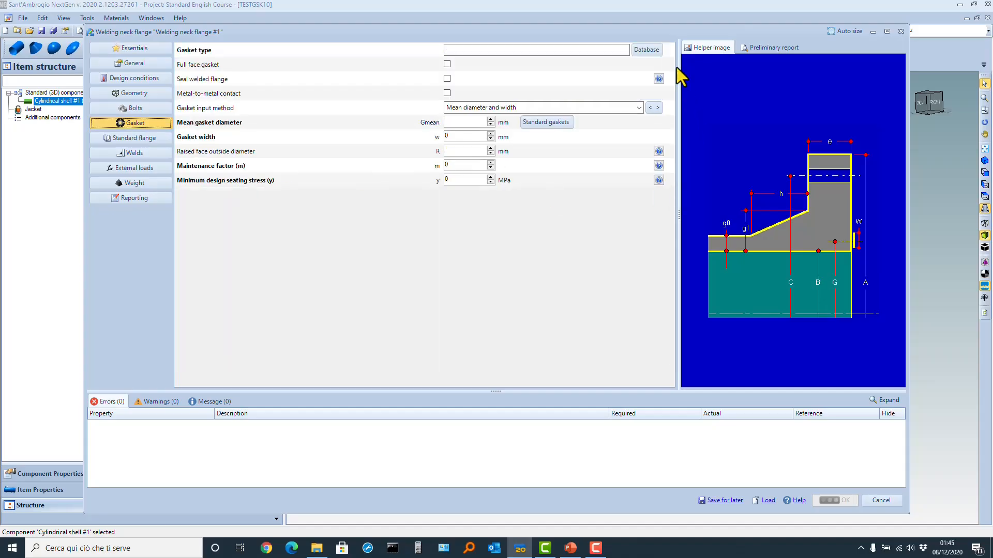
left_click(647, 51)
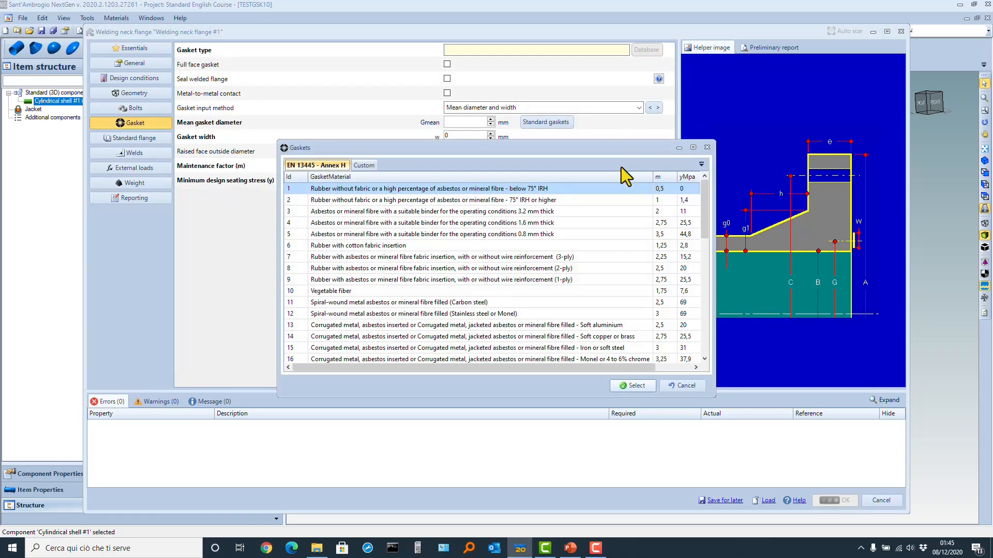
left_click_drag(706, 222, 699, 291)
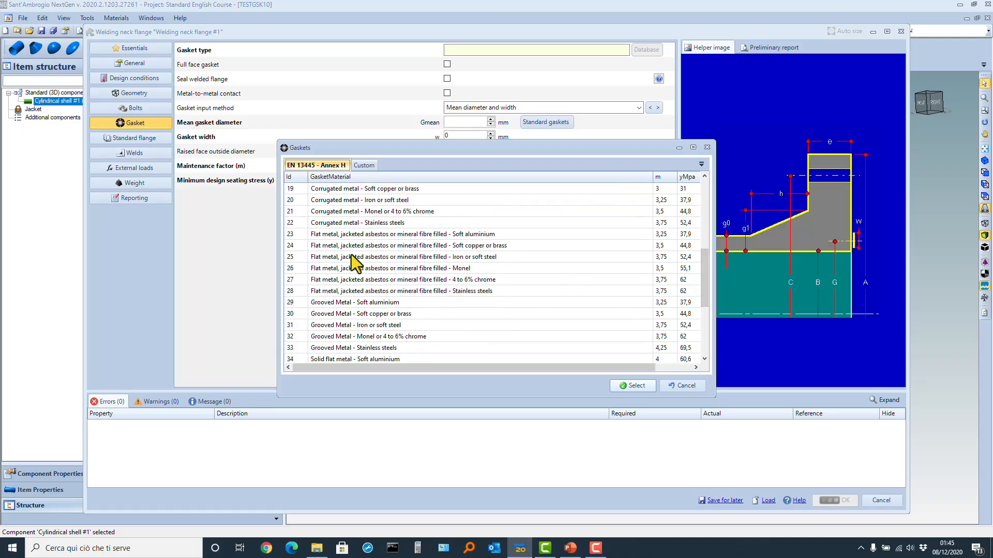
double_click(430, 257)
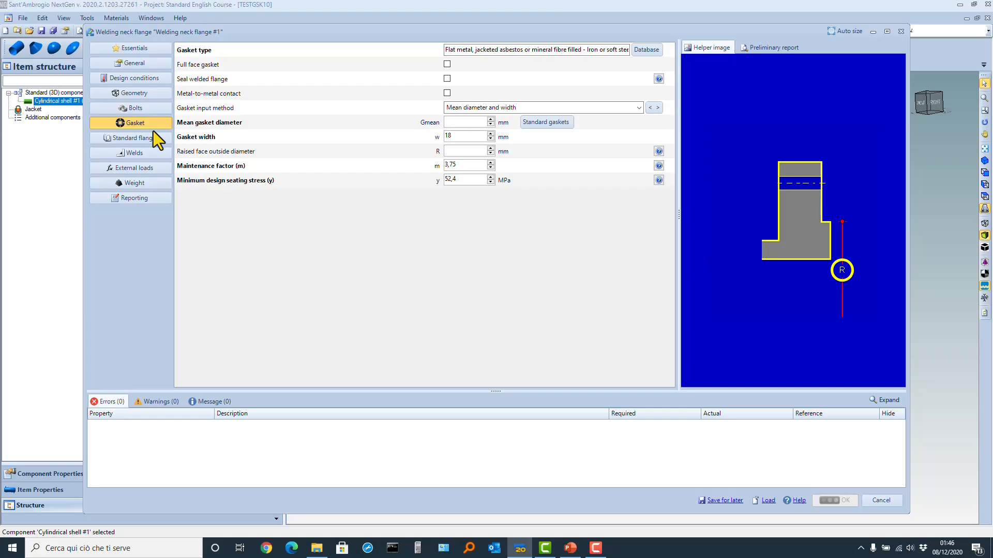
- Assign ISO TEMA M20 x 2.50 bolts to the welding neck flange from the bolts database
left_click(133, 107)
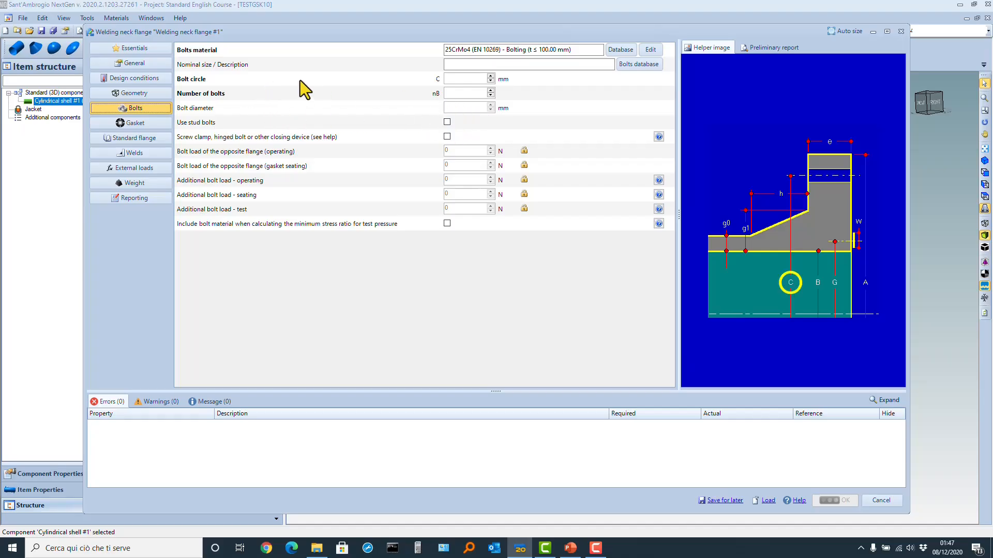
left_click(635, 64)
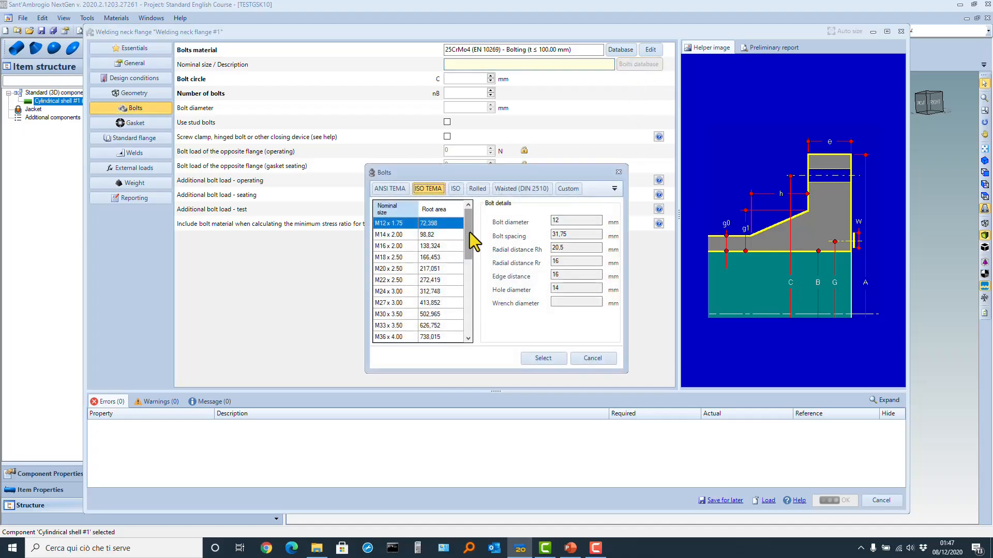
mouse_move(470, 232)
left_mouse_down()
mouse_move(471, 272)
mouse_move(471, 236)
left_mouse_up()
double_click(390, 271)
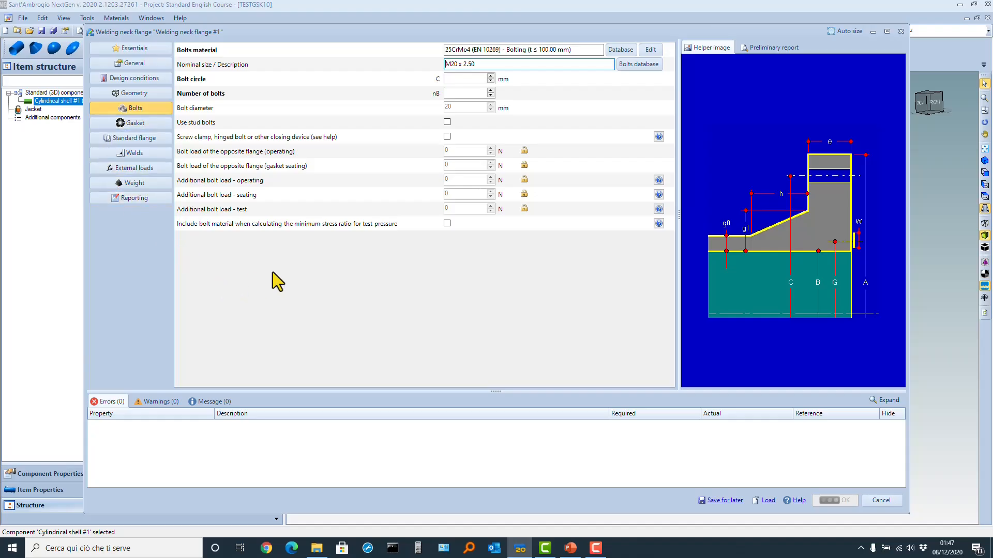
- Enable design mode for the flange and run the automatic design with ISO_TEMA M20 x 2.50 as the minimum bolt
left_click(136, 65)
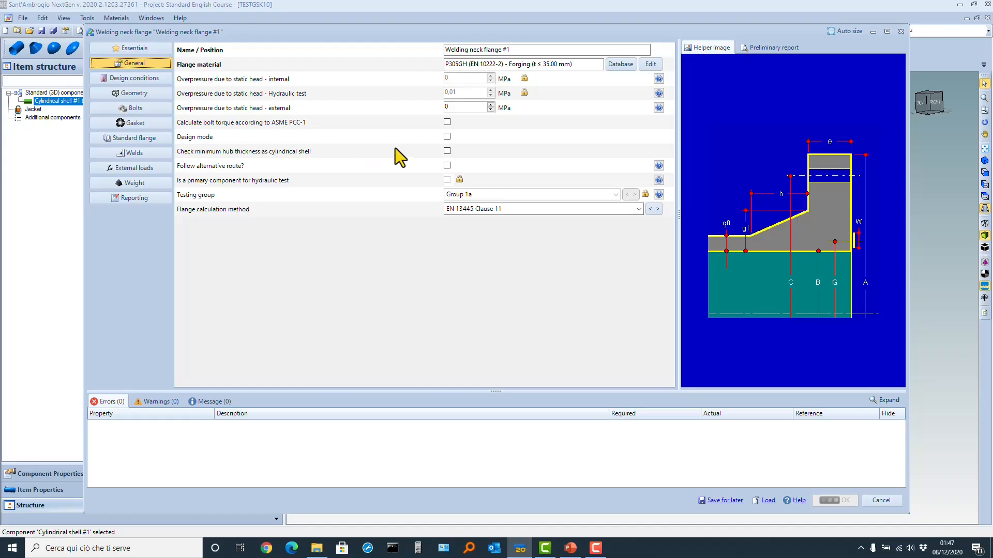
left_click(447, 137)
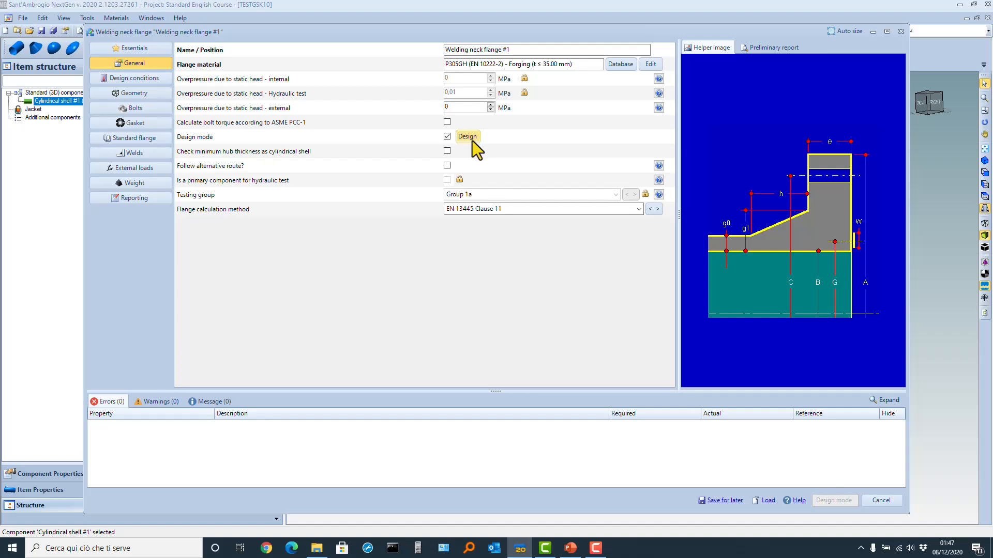
left_click(473, 141)
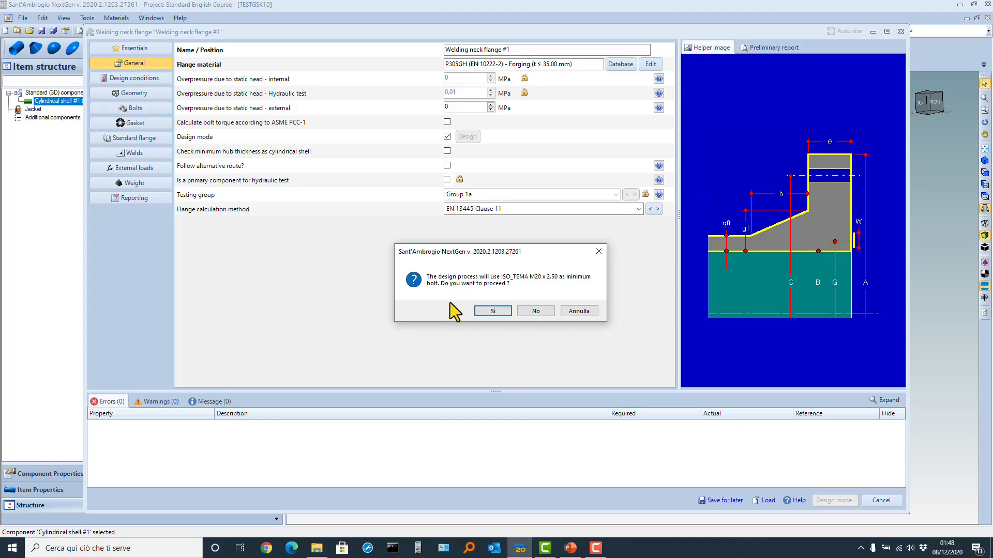
left_click(492, 311)
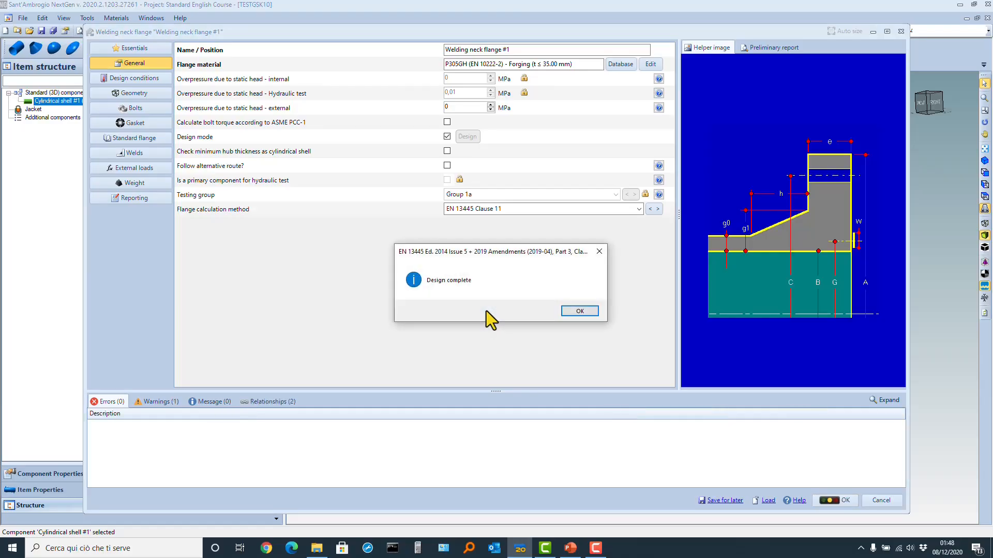
left_click(579, 311)
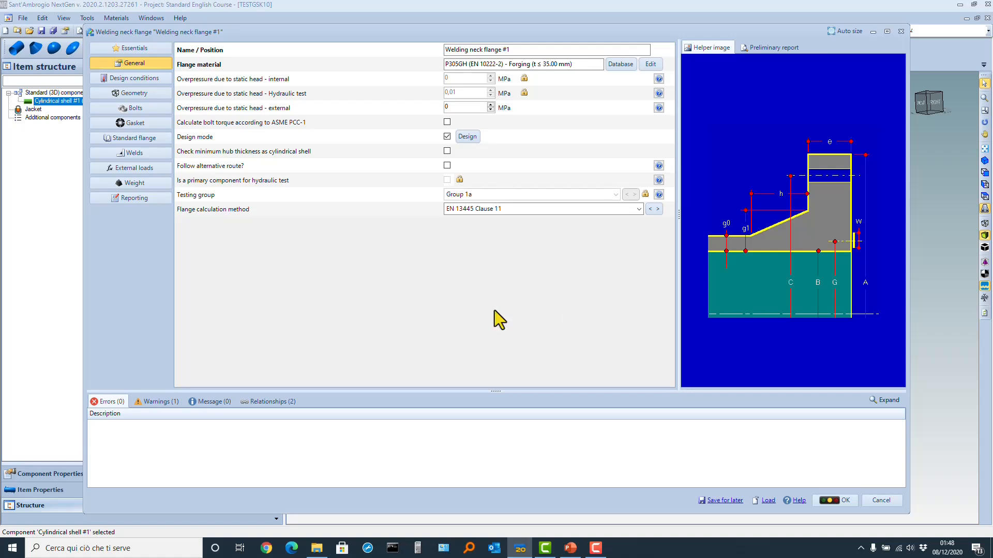
- Examine the designed flange's gasket data, the stresses in its widened preliminary report and its warnings
left_click(130, 125)
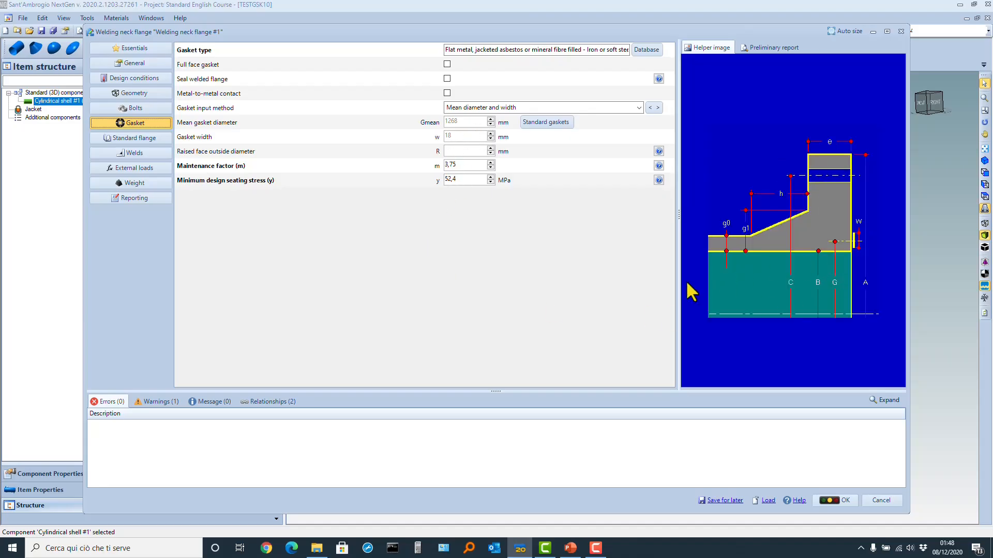
left_click(768, 47)
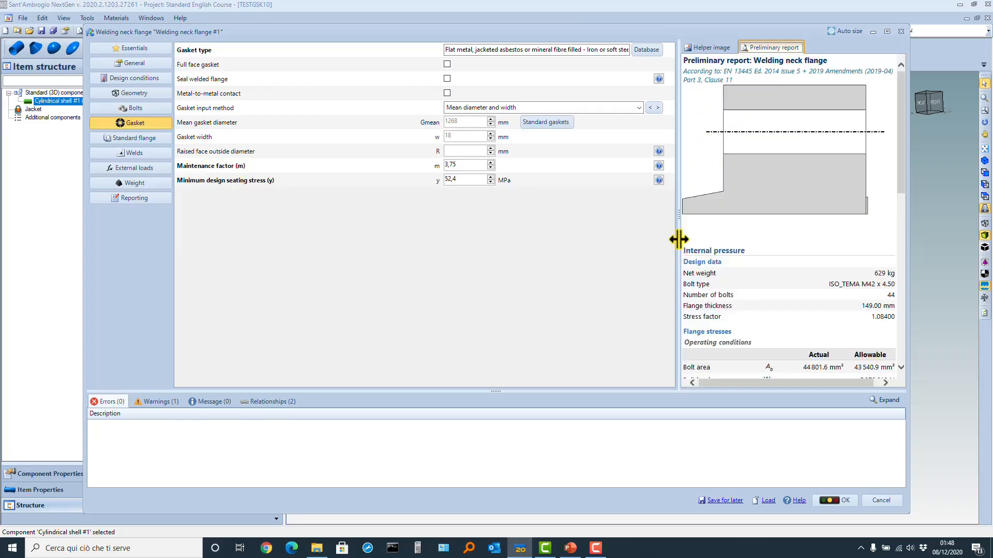
left_click_drag(678, 239, 611, 242)
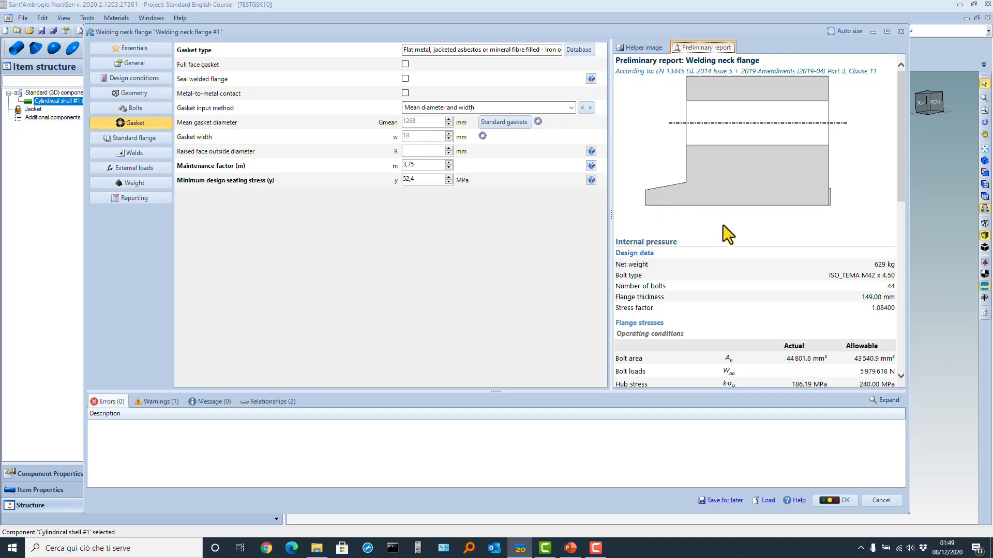
scroll(728, 228, "down", 5)
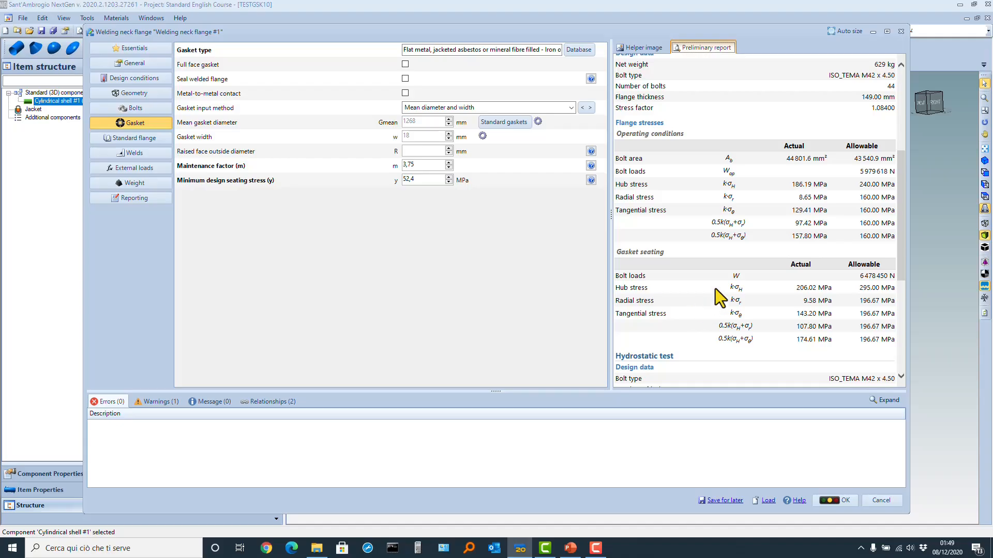
scroll(697, 154, "up", 2)
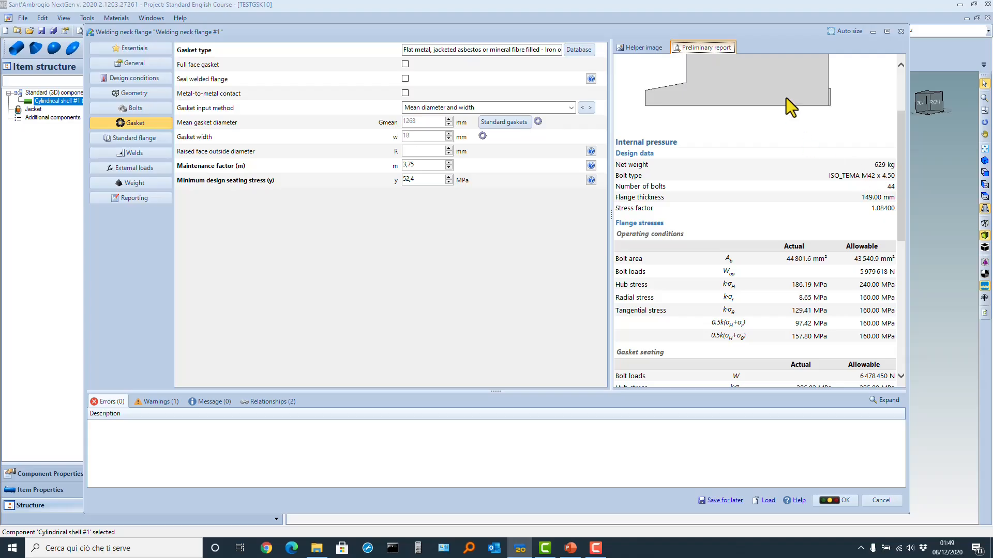
scroll(776, 219, "up", 3)
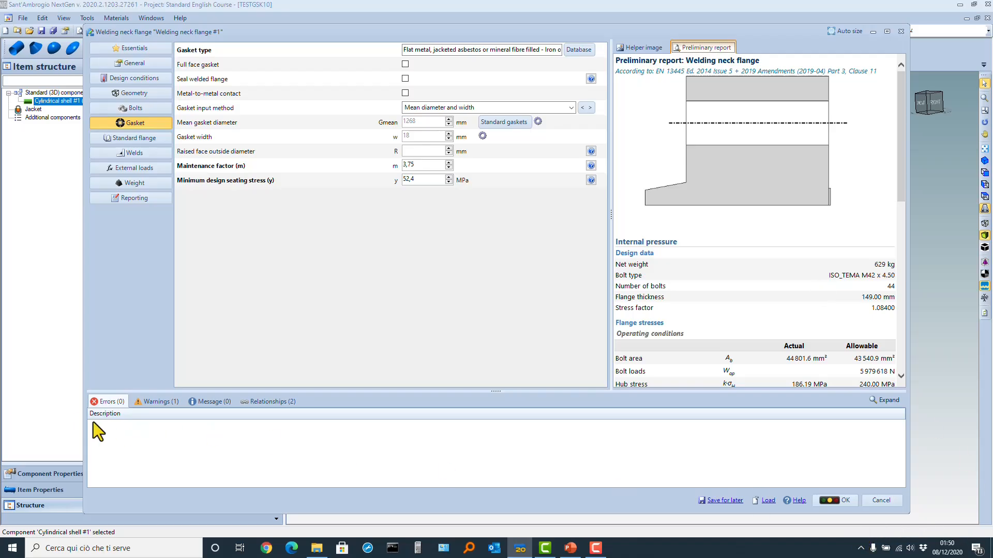
left_click(151, 401)
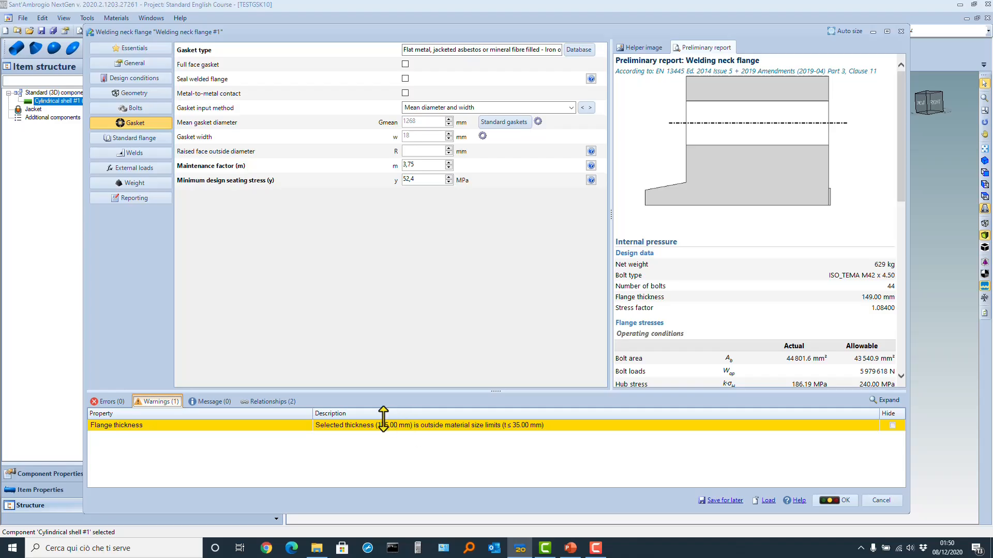
- Change the flange material to P305GH (EN 10222-2) forging for the 50,001 to 160 mm thickness range
left_click(146, 51)
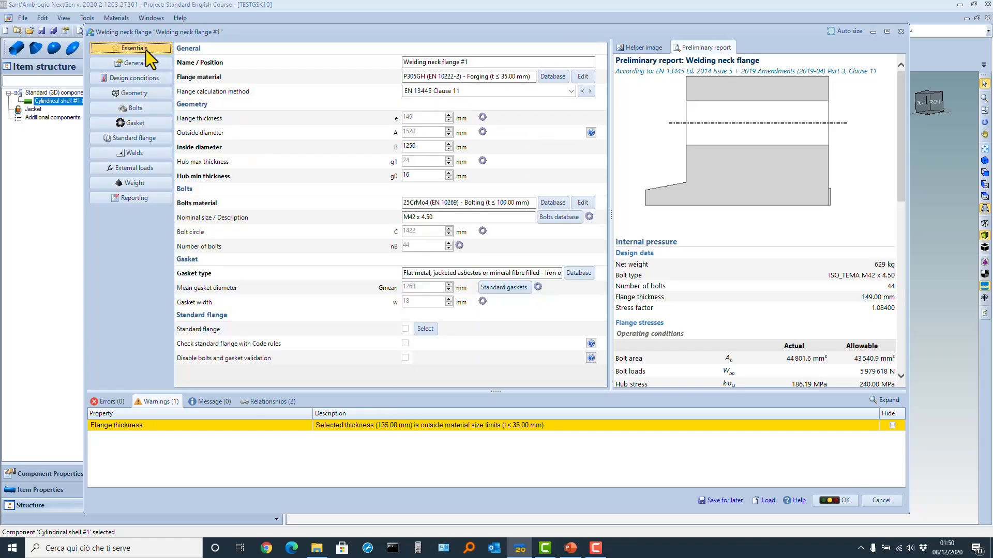
left_click(557, 78)
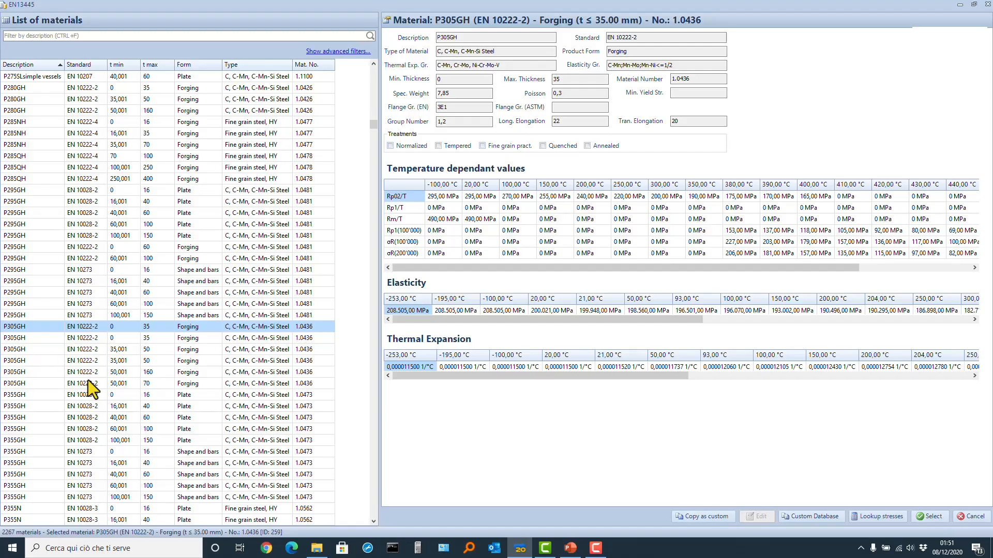
left_click(142, 374)
double_click(143, 374)
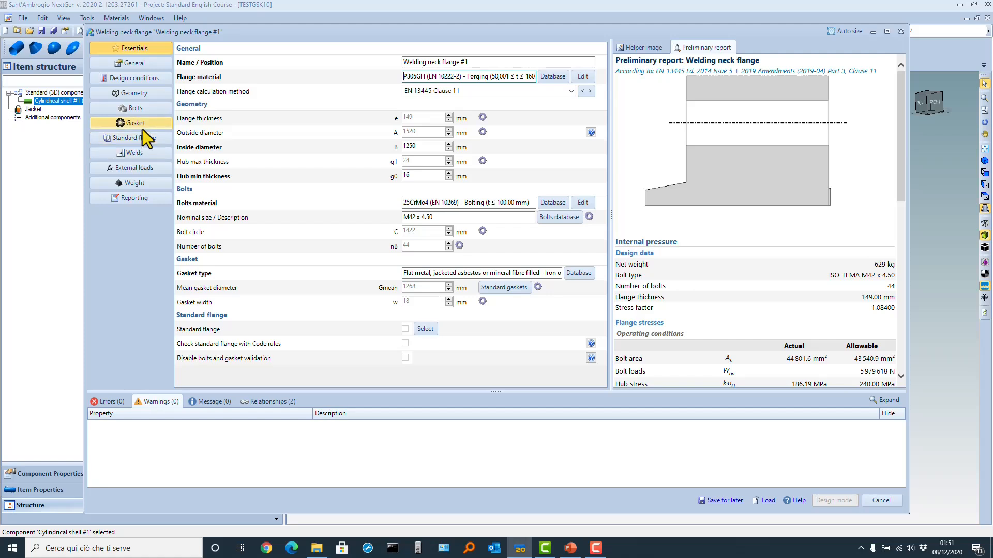
- Rerun the automatic flange design for the new material, with ISO_TEMA M42 x 4.50 as the minimum bolt
left_click(135, 65)
left_click(426, 142)
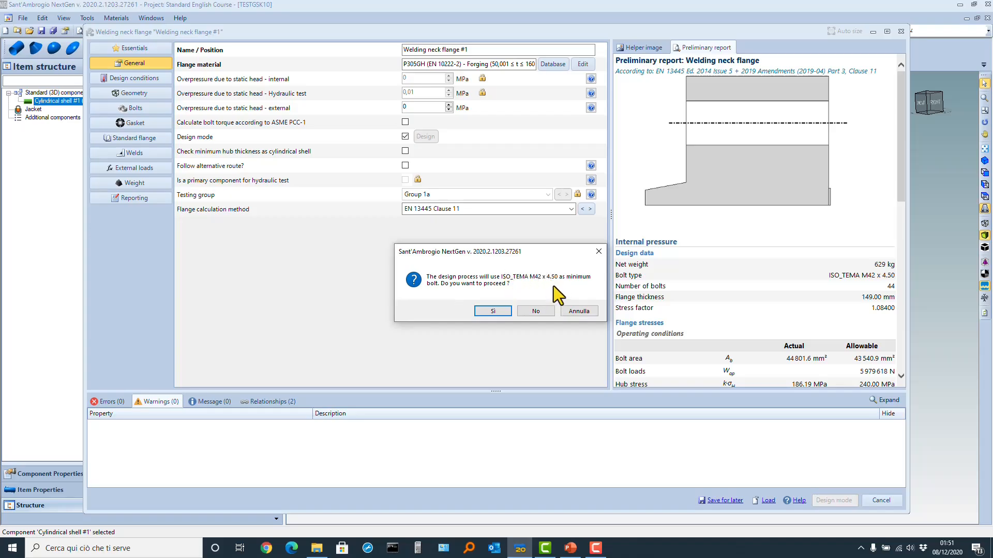
left_click(492, 311)
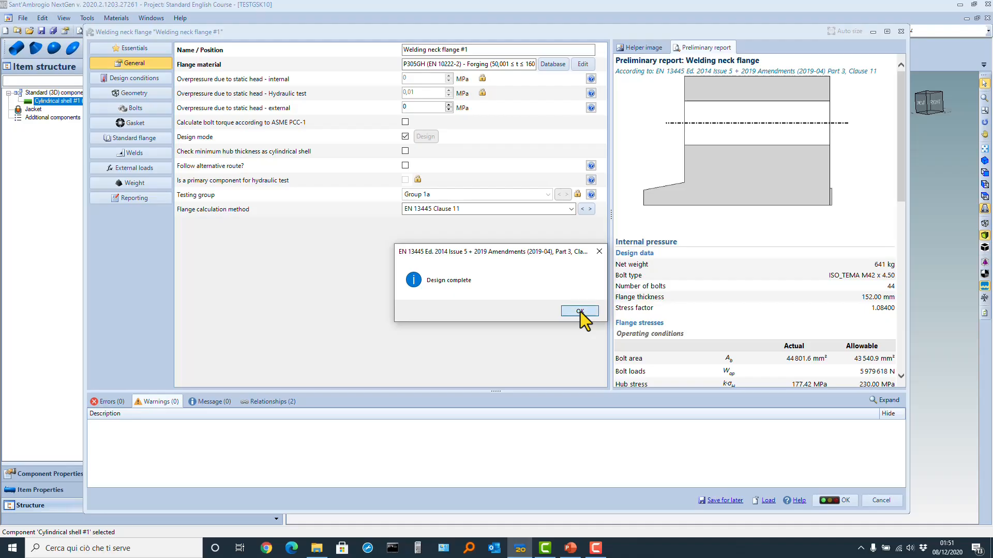
- Examine the redesigned flange's stresses for internal pressure and hydrostatic test in the preliminary report, and accept the flange
left_click(580, 311)
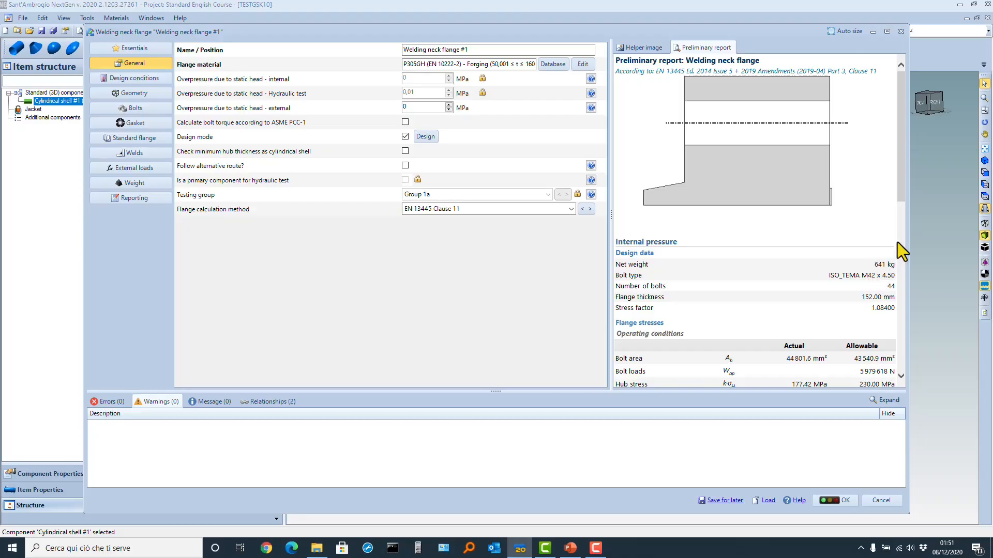
mouse_move(901, 190)
left_mouse_down()
mouse_move(901, 249)
mouse_move(903, 221)
left_mouse_up()
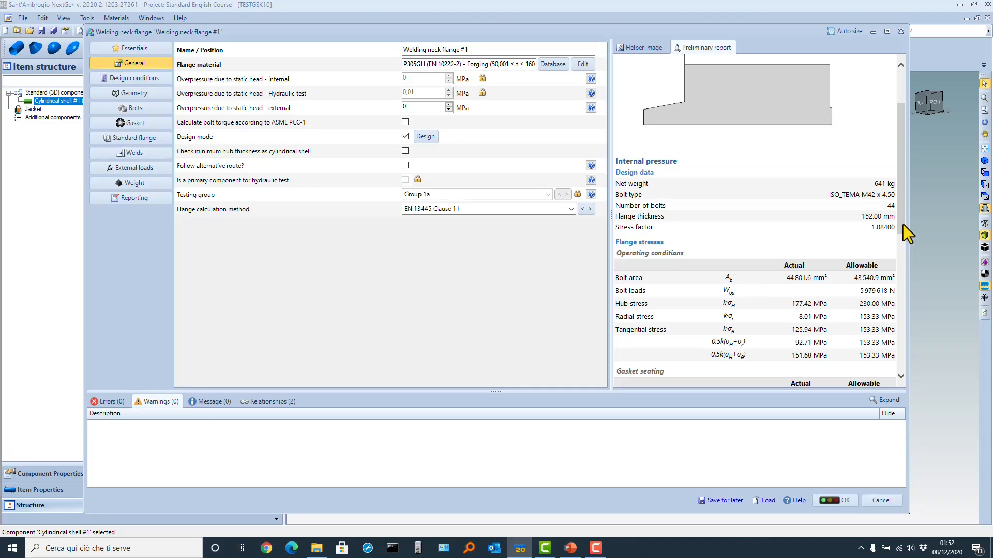
left_click_drag(903, 225, 893, 390)
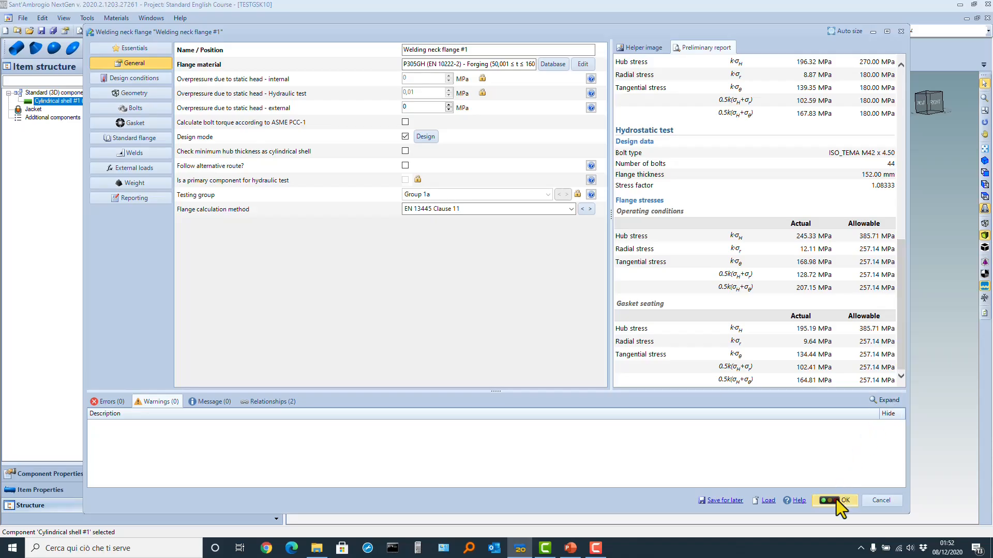
left_click(834, 501)
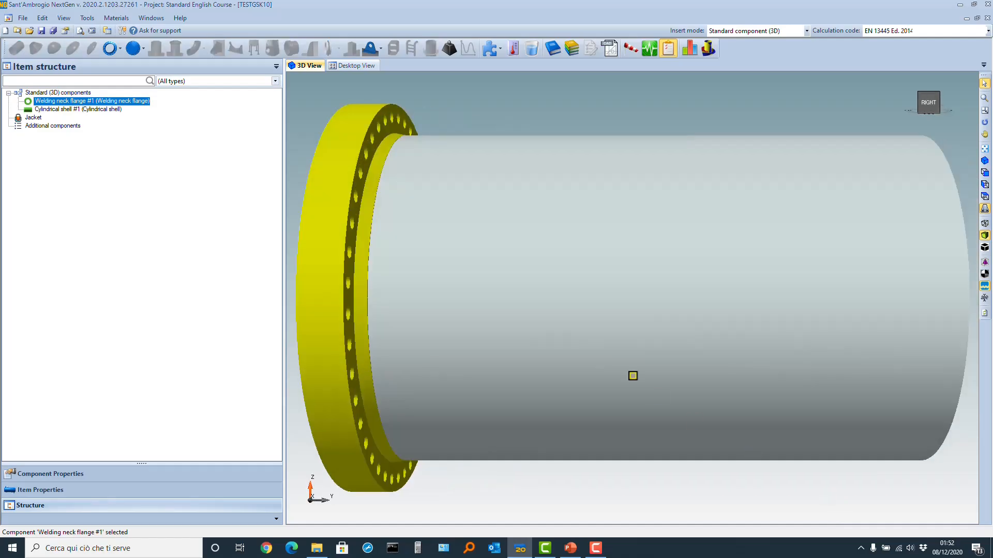
left_click_drag(551, 241, 628, 312)
scroll(662, 280, "down", 5)
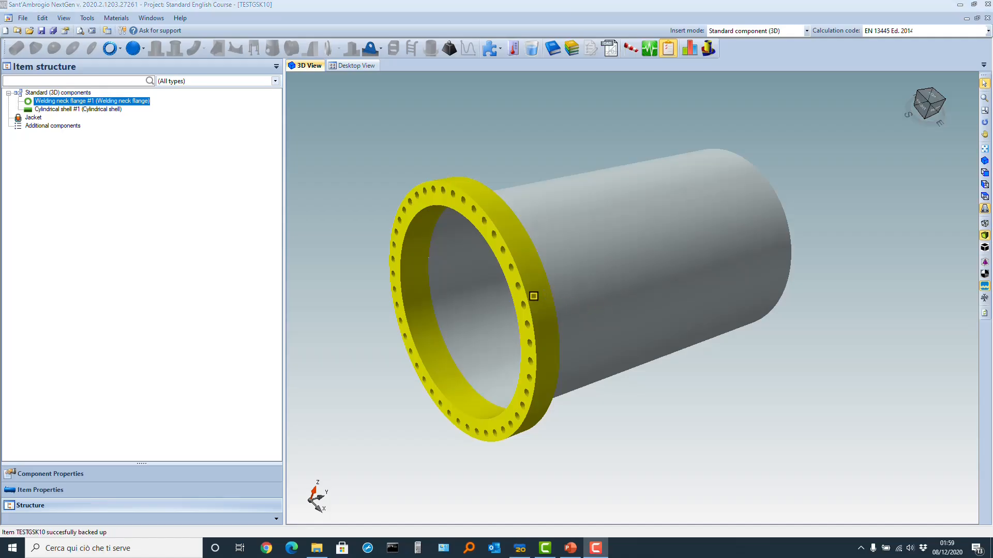
- Reopen the welding neck flange, review its preliminary report and close it without changes
left_click(533, 296)
double_click(534, 296)
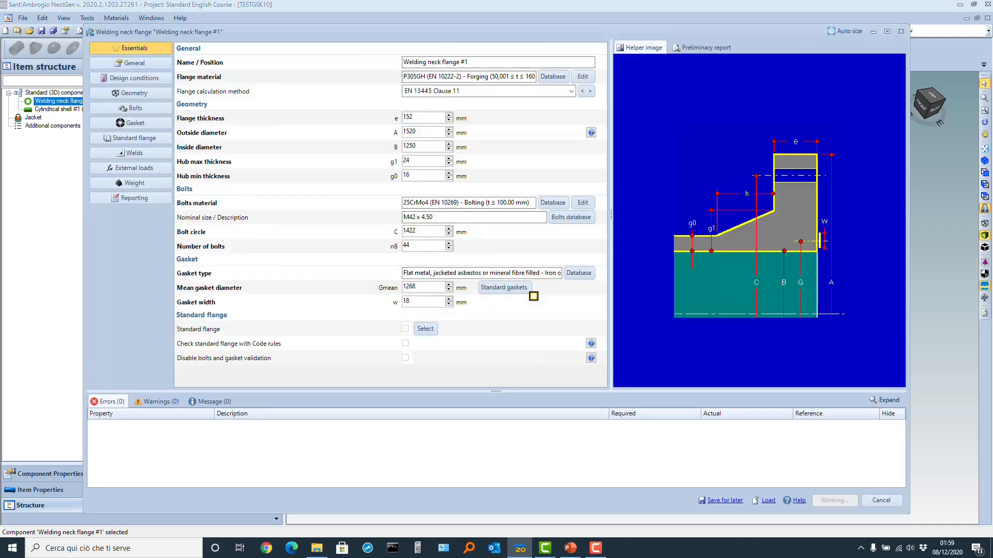
left_click(700, 48)
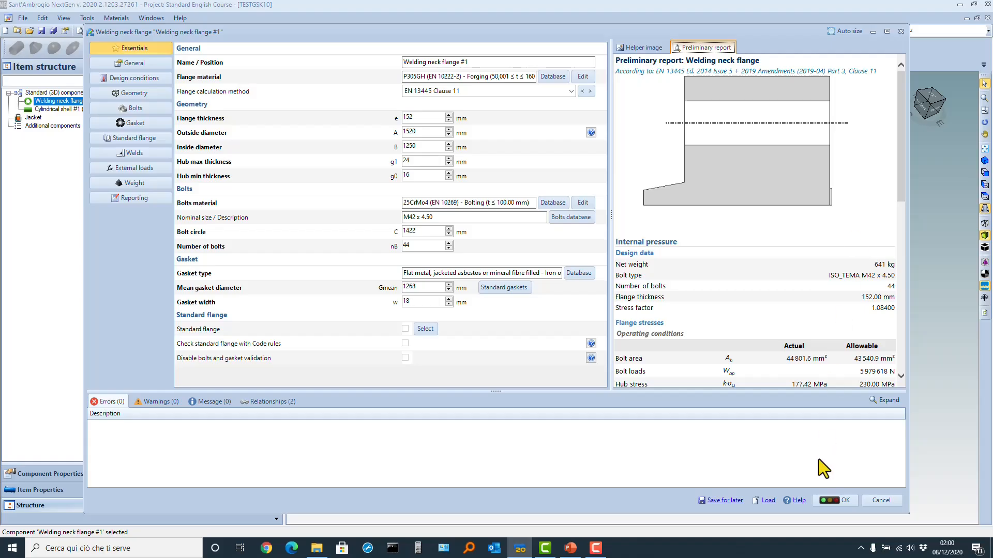
left_click(838, 500)
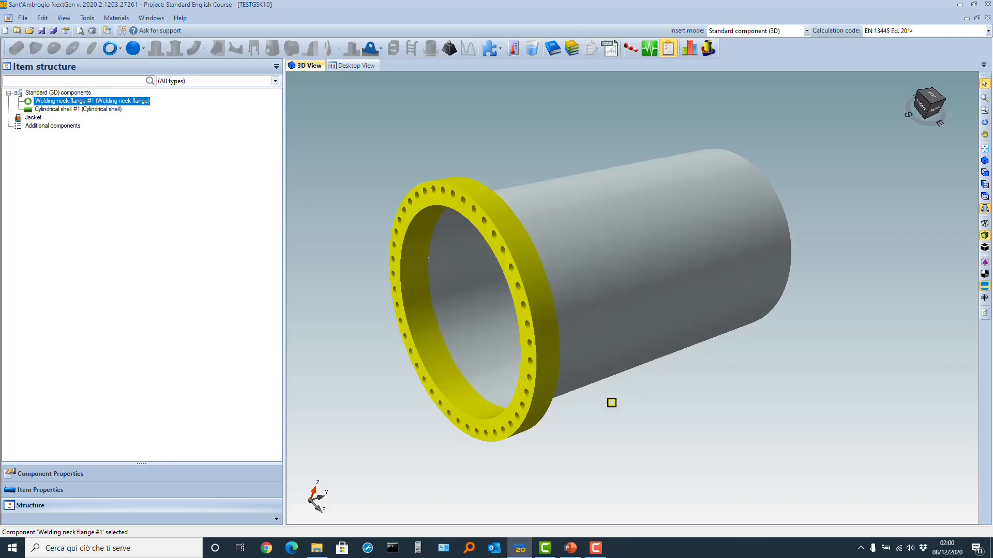
- Copy the welding neck flange to the right side of the cylindrical shell and set the copy's calculation method to EN 13445 Annex G
right_click(551, 338)
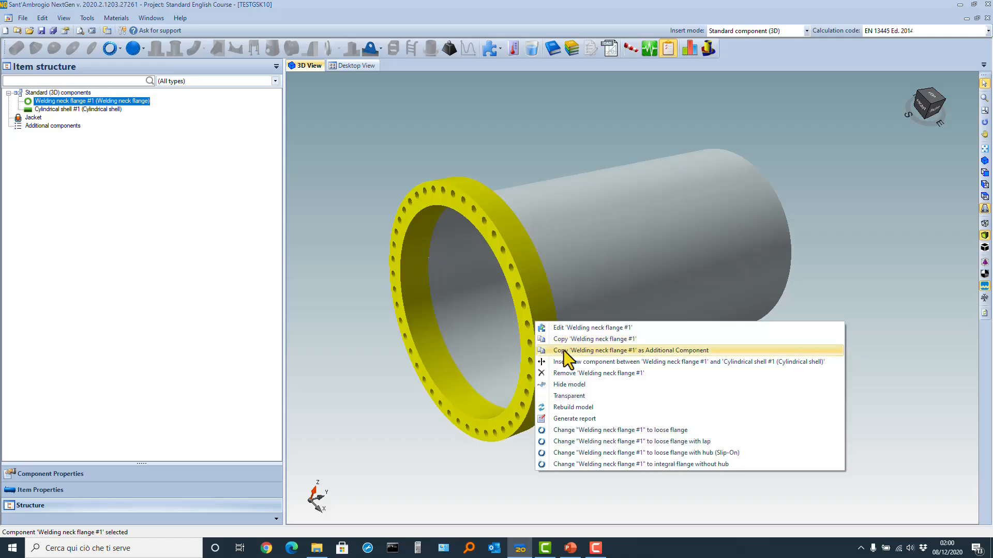
left_click(604, 341)
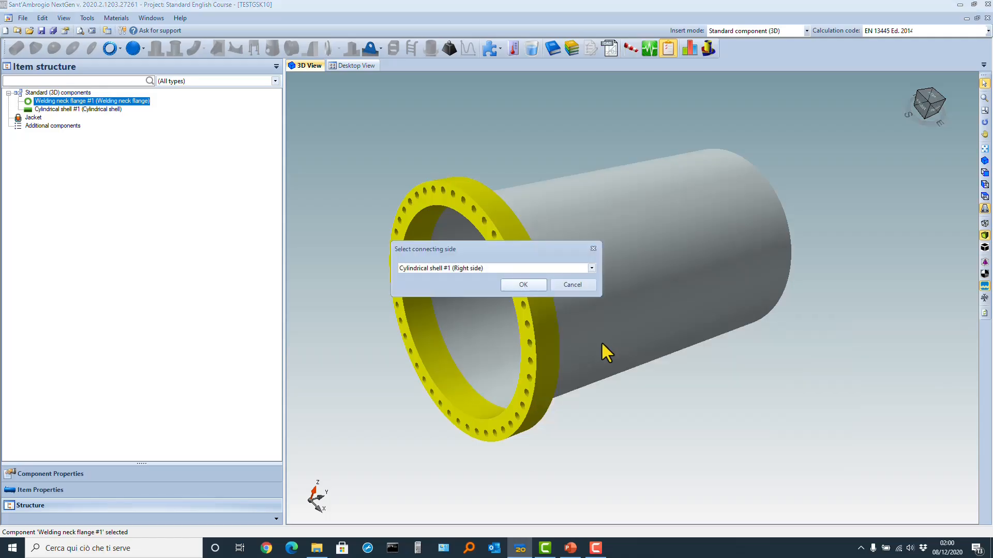
left_click(521, 286)
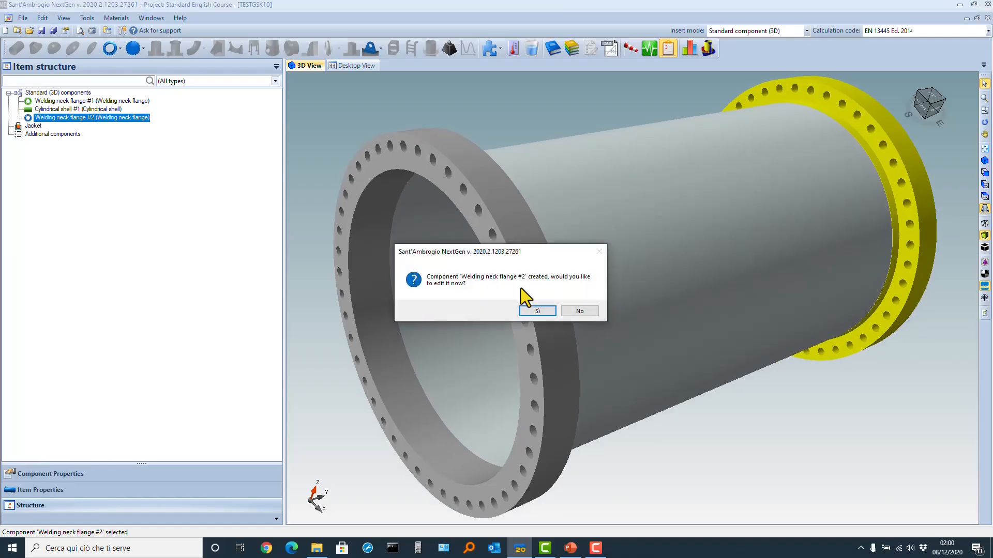
left_click(537, 312)
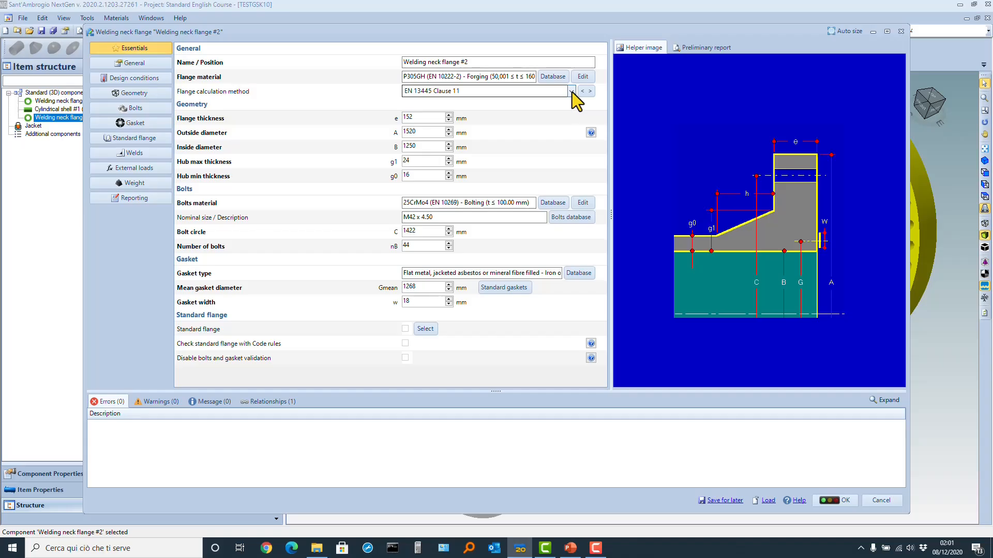
left_click(572, 92)
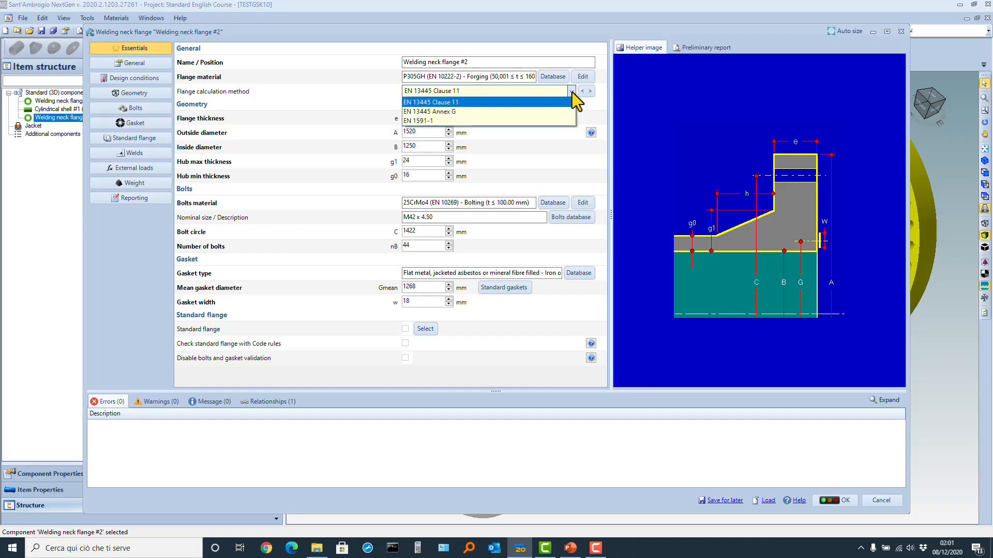
left_click(553, 113)
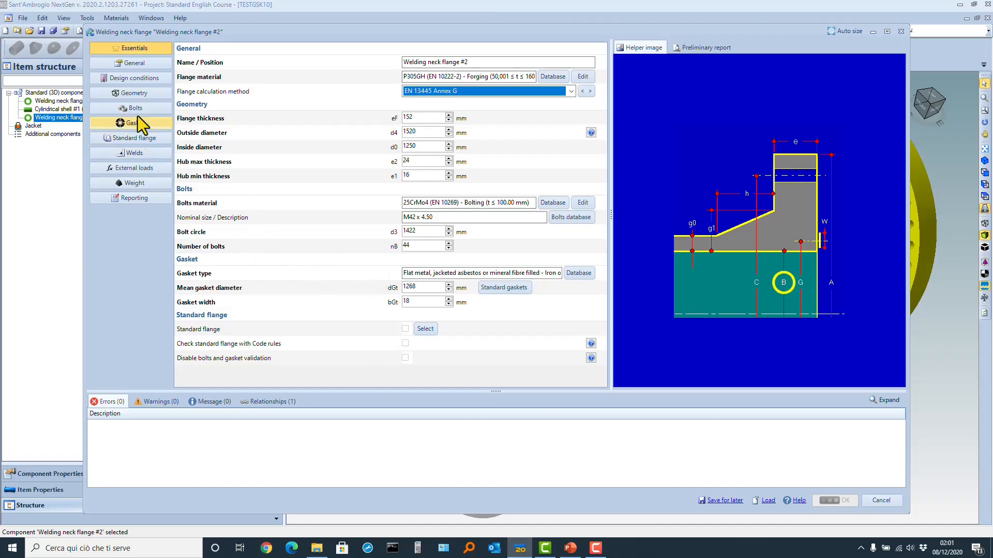
- Assign a covered metal-jacketed gasket, soft iron or soft steel jacket with graphite filler and covering, with 4 mm uncompressed axial thickness
left_click(135, 122)
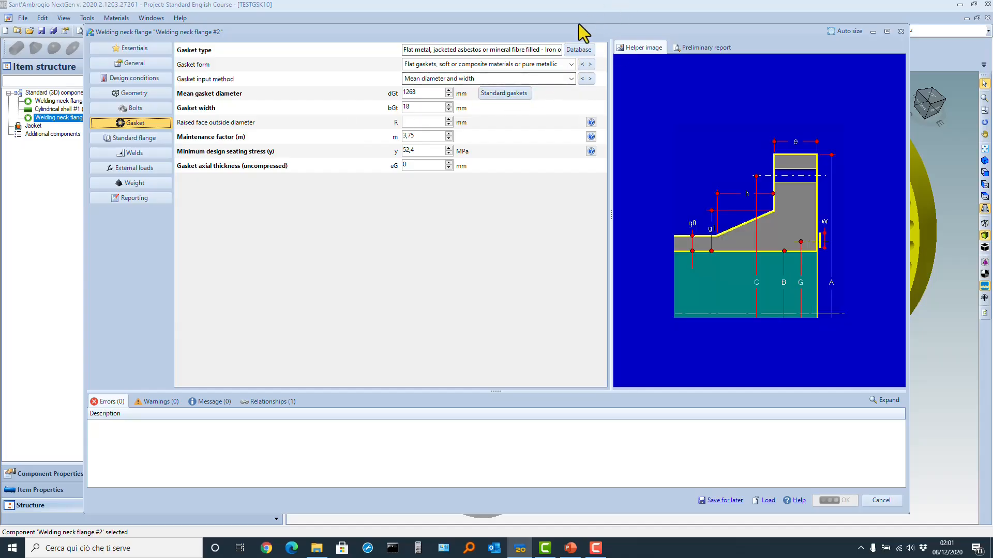
left_click(572, 50)
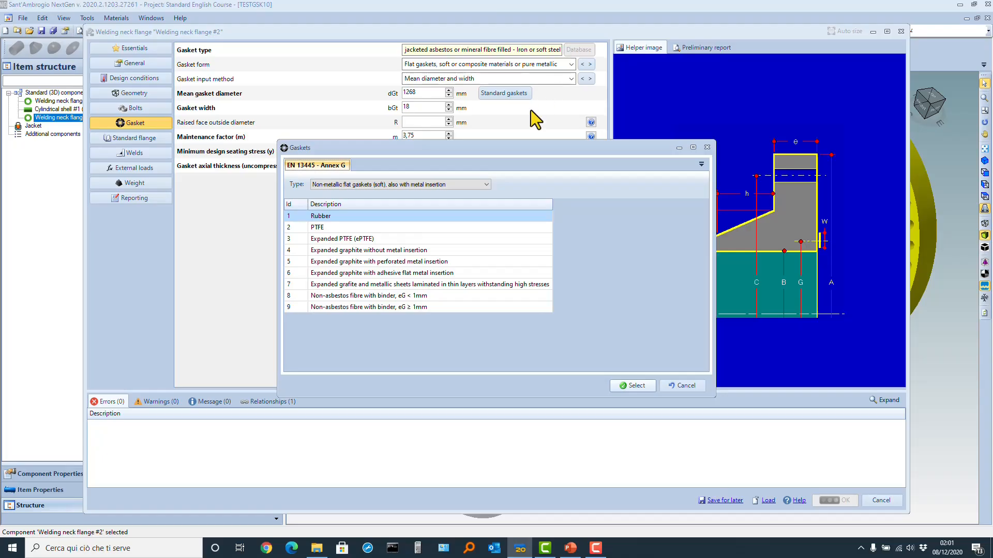
left_click(486, 184)
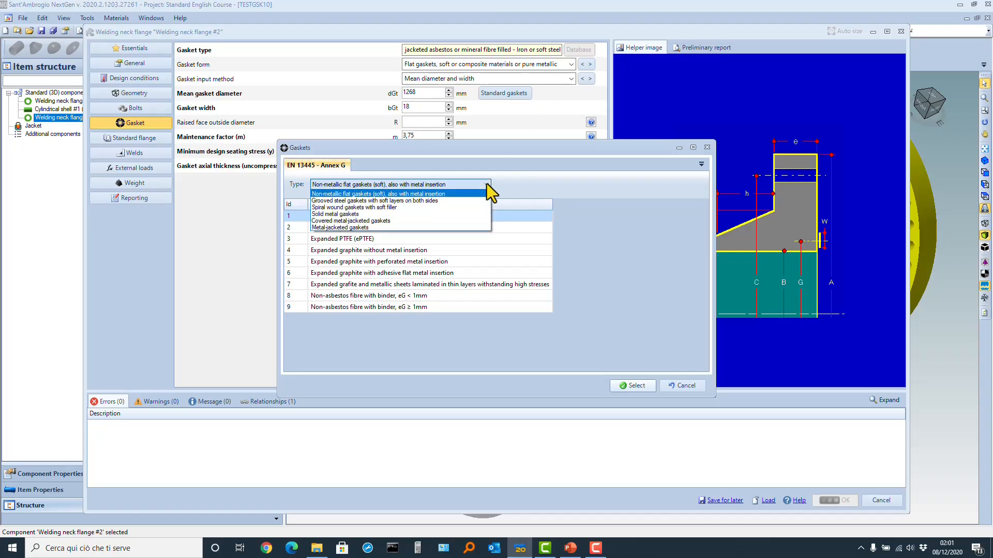
left_click(472, 222)
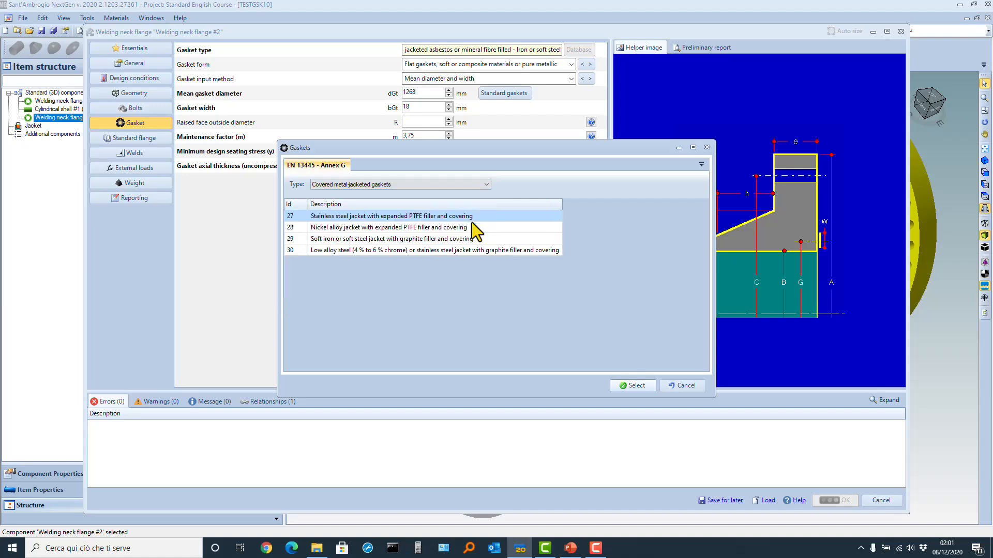
double_click(386, 240)
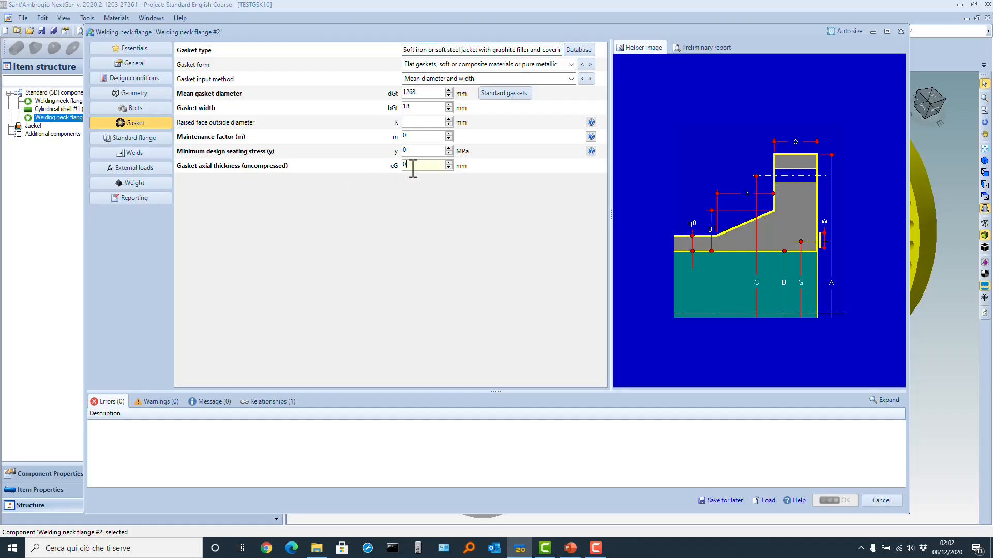
type("4")
- Check the copied flange's bolt data and set its net flange thickness at the weakest section to 152 mm
left_click(144, 107)
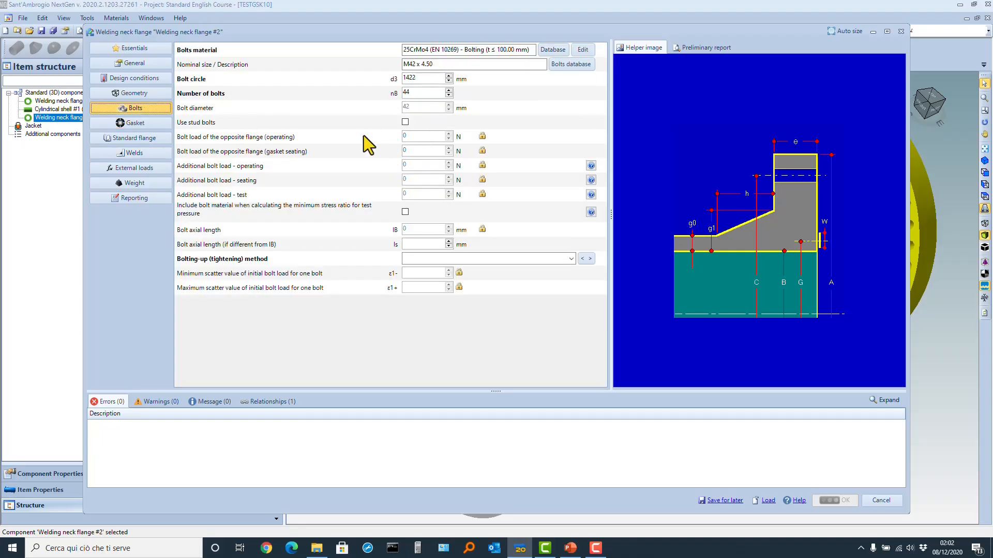
mouse_move(349, 232)
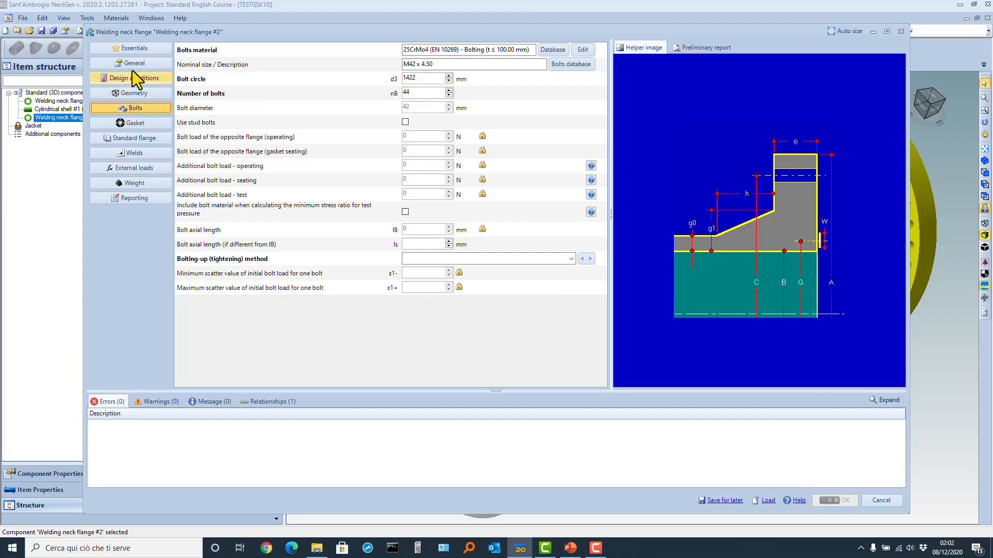
left_click(141, 92)
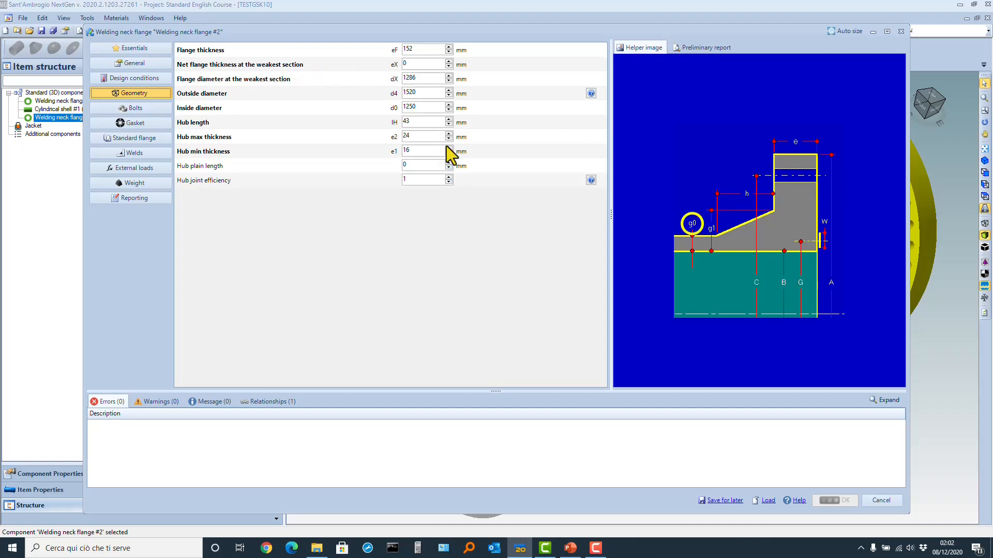
left_click(403, 63)
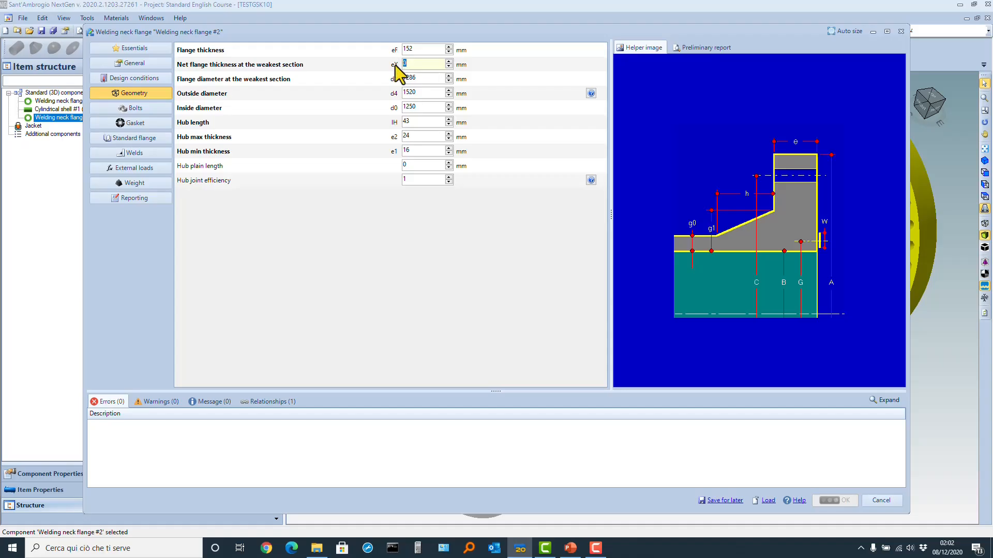
type("152")
- Set the bolting-up method of the copied flange to Impact wrench and accept the flange
left_click(136, 108)
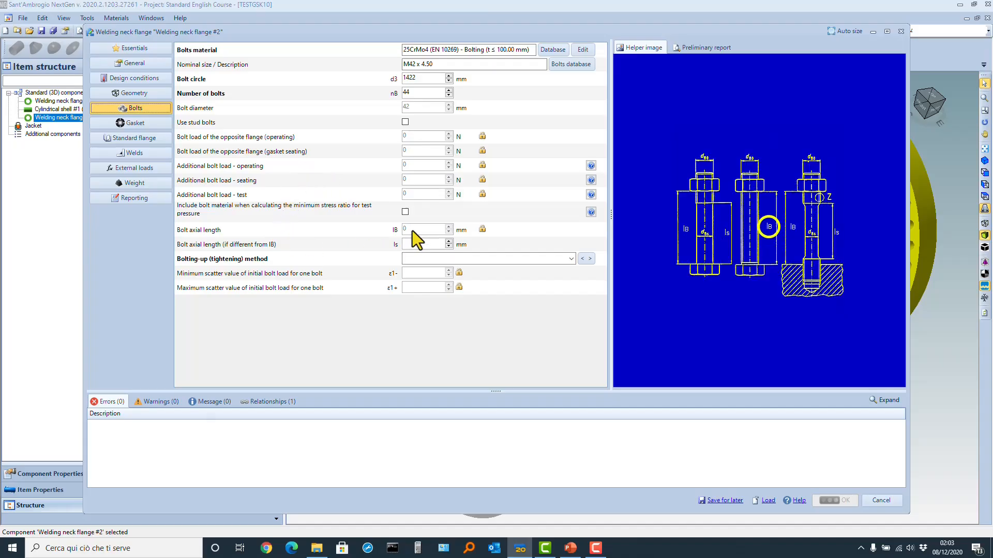
mouse_move(482, 229)
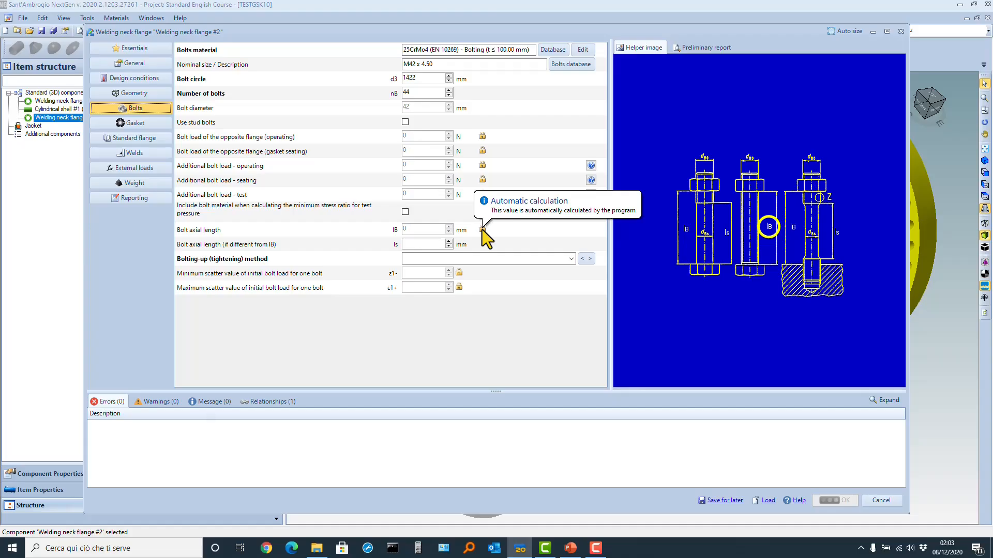
left_click(830, 494)
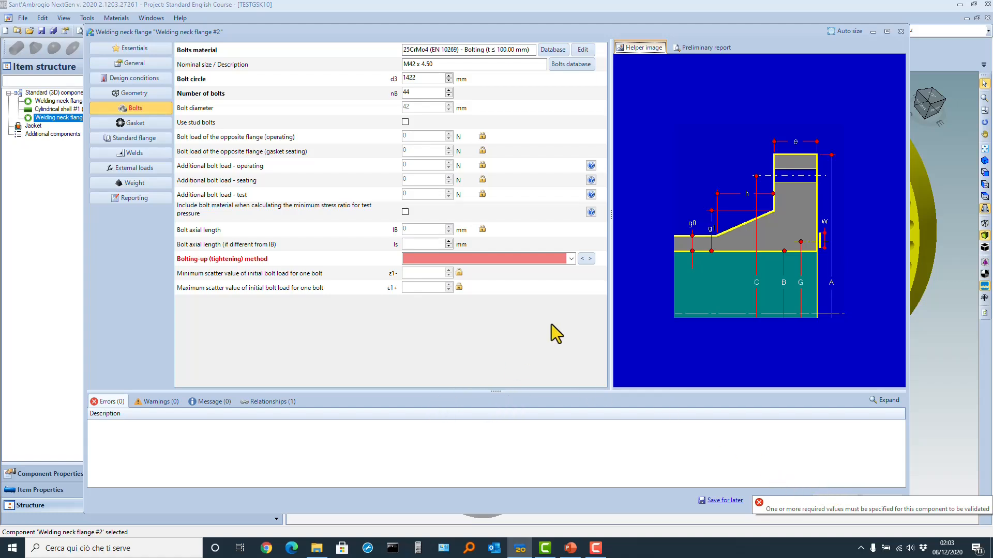
left_click(571, 258)
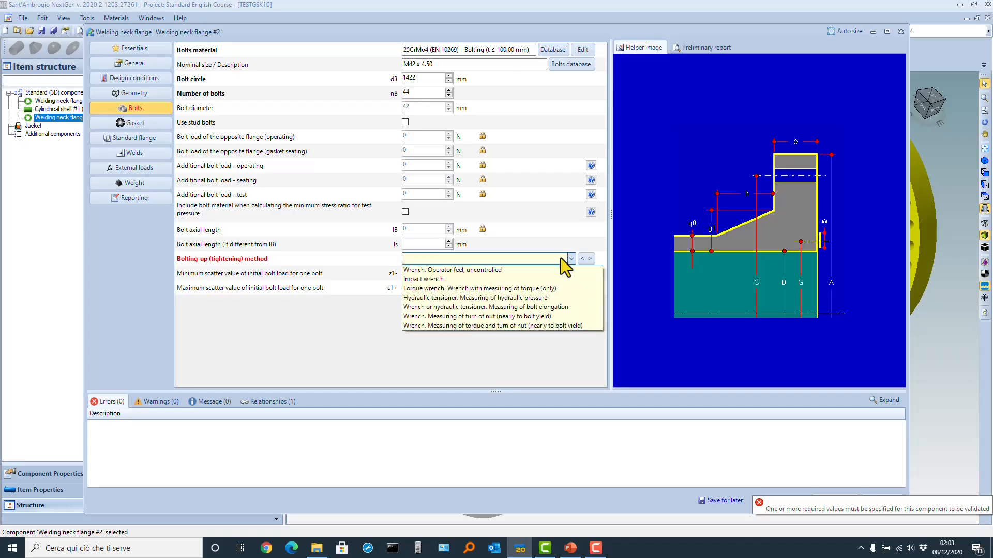
left_click(551, 279)
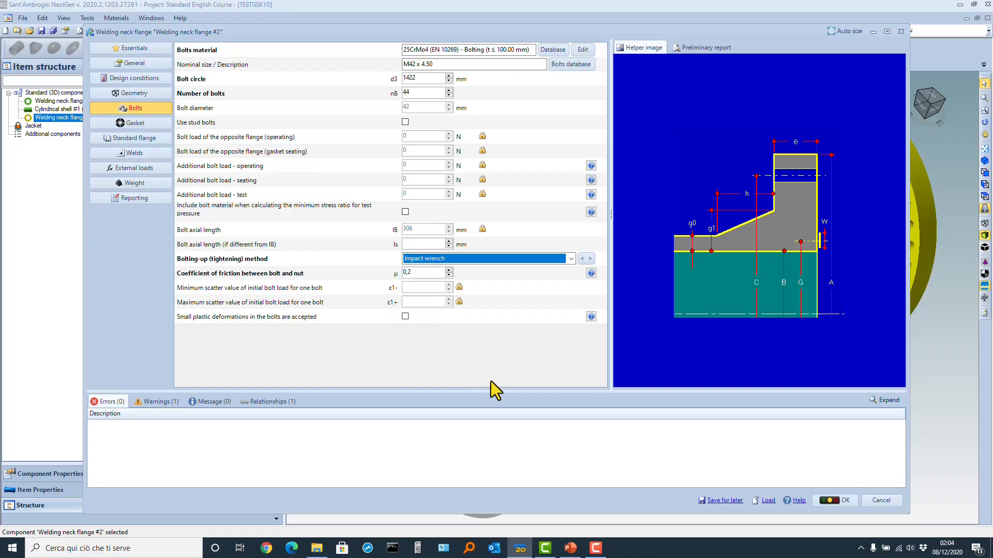
left_click(834, 500)
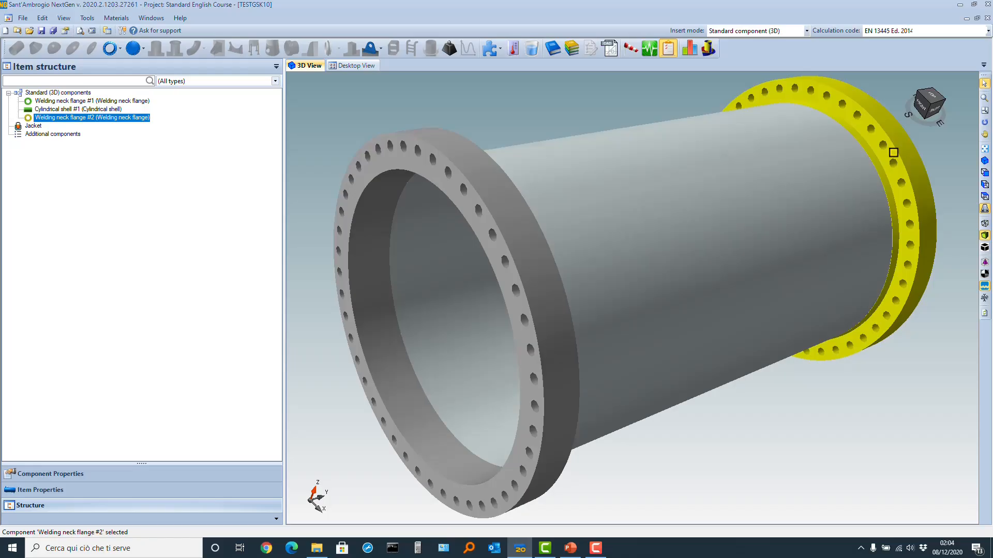
- Reopen the copied flange and examine its warning and the load ratios in the preliminary report
double_click(893, 152)
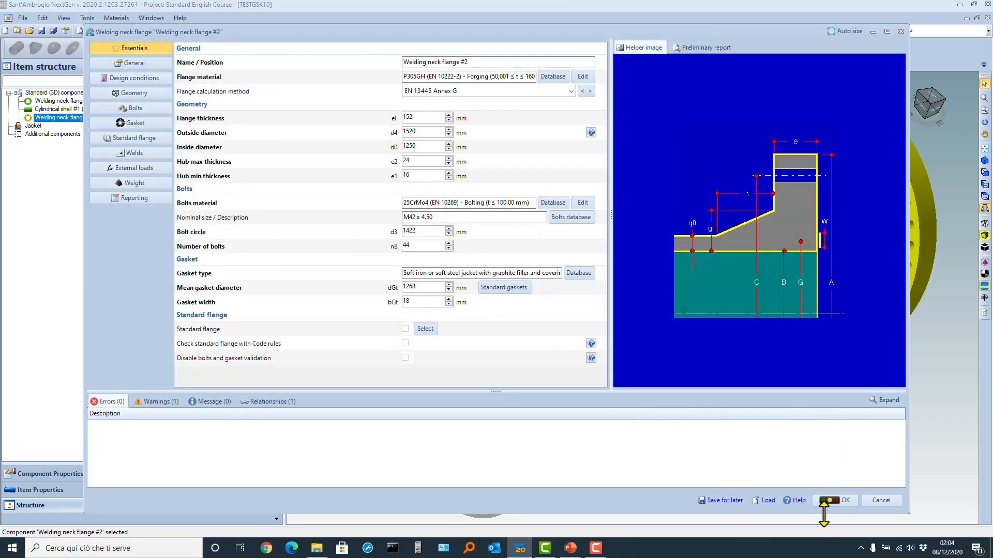
left_click(155, 402)
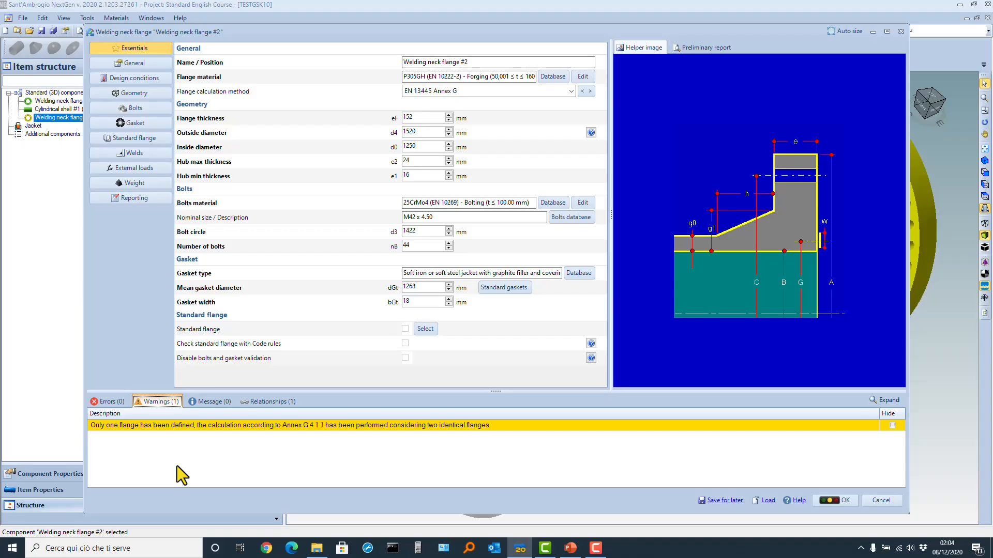
left_click(696, 46)
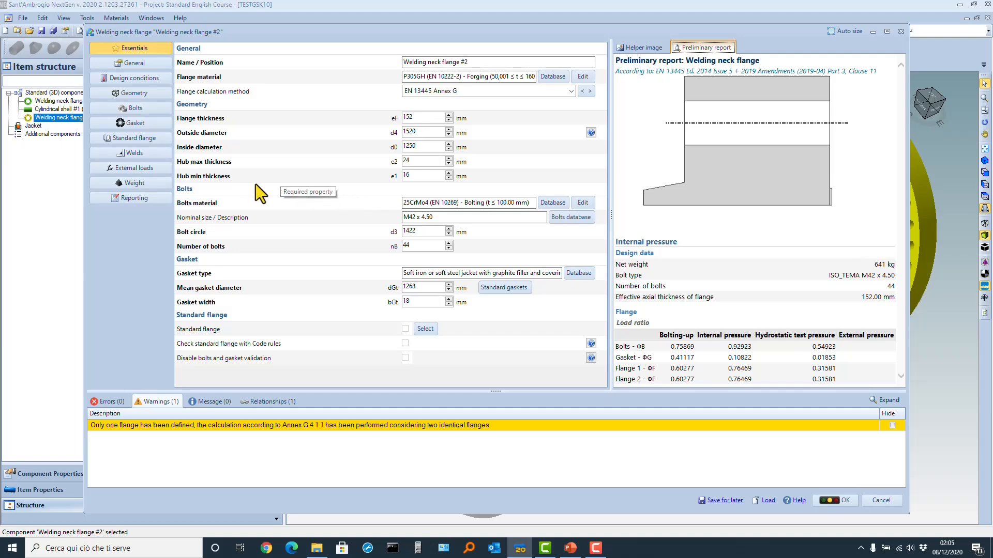
- Set the copied flange's thickness and its net thickness at the weakest section to 145 mm and accept the flange
left_click(157, 110)
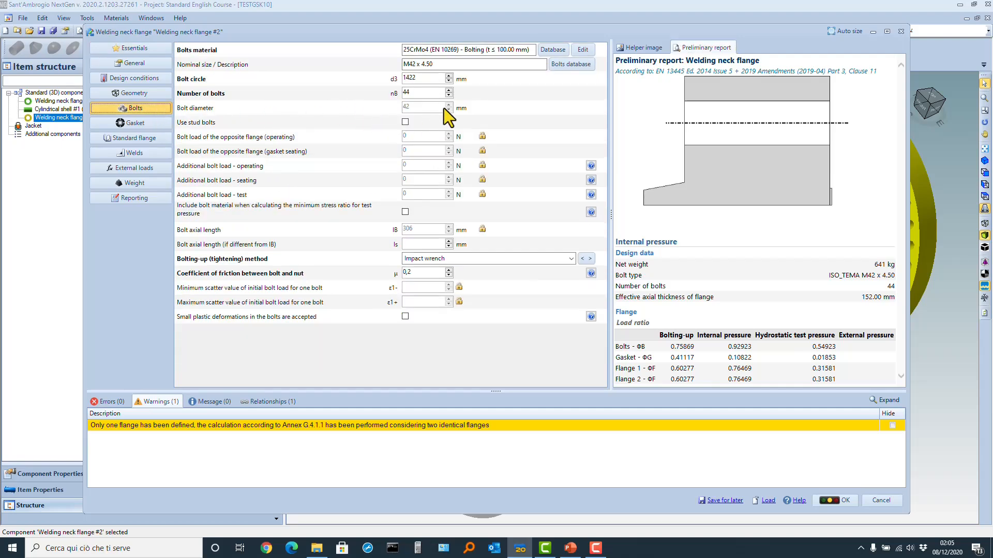
left_click(448, 95)
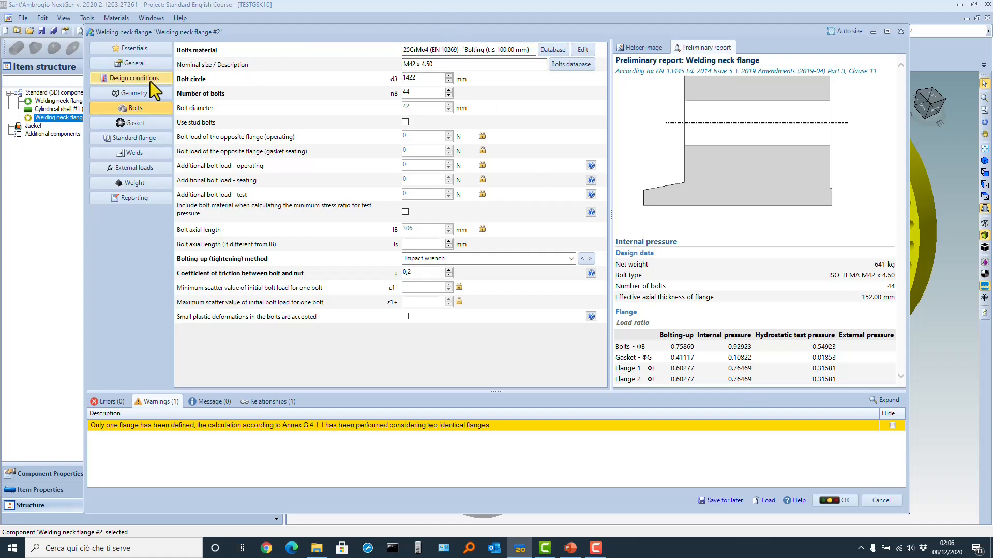
left_click(148, 94)
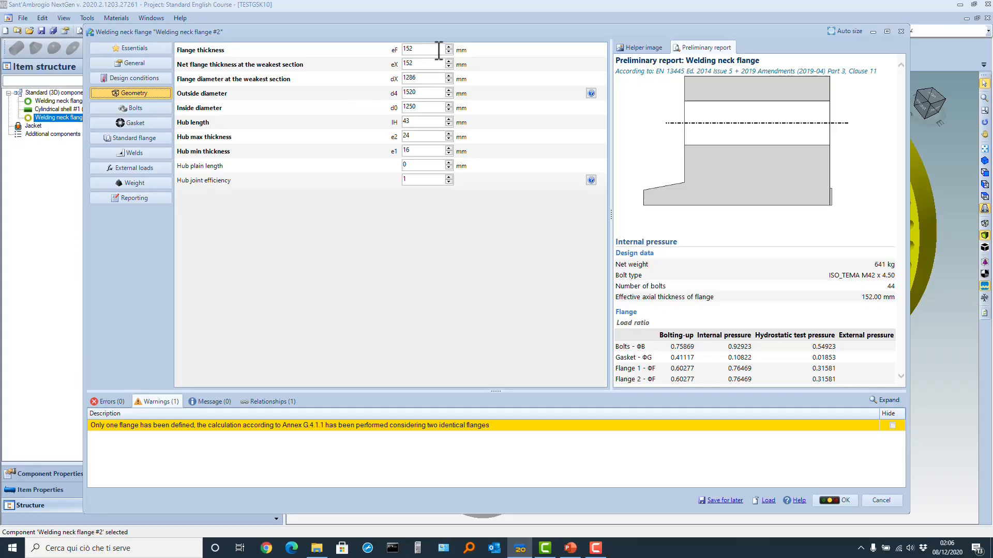
double_click(428, 49)
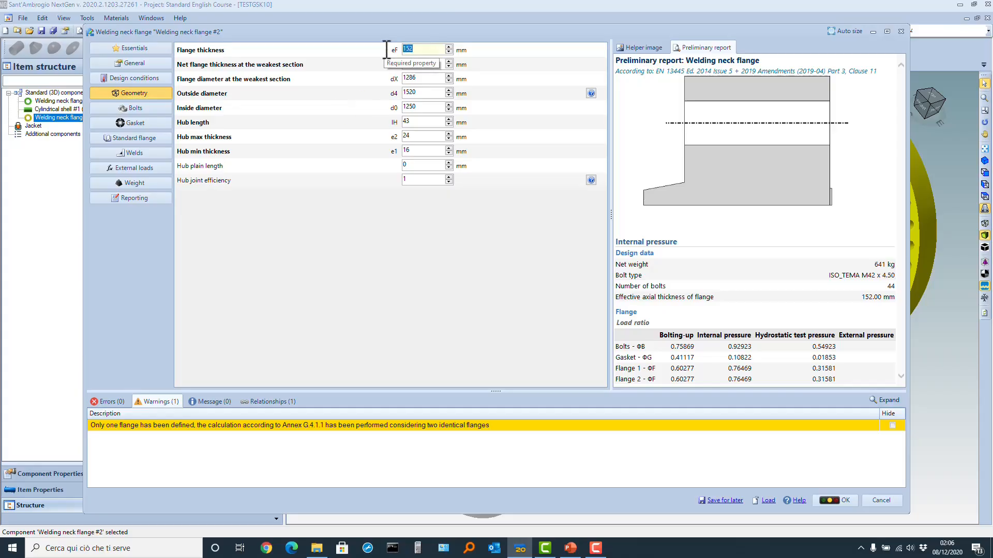
type("145")
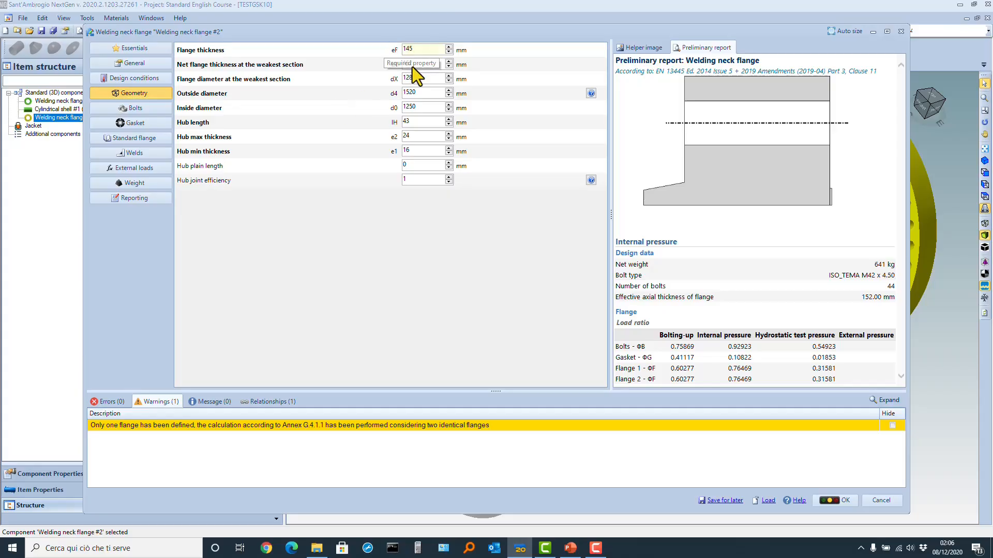
key("Tab")
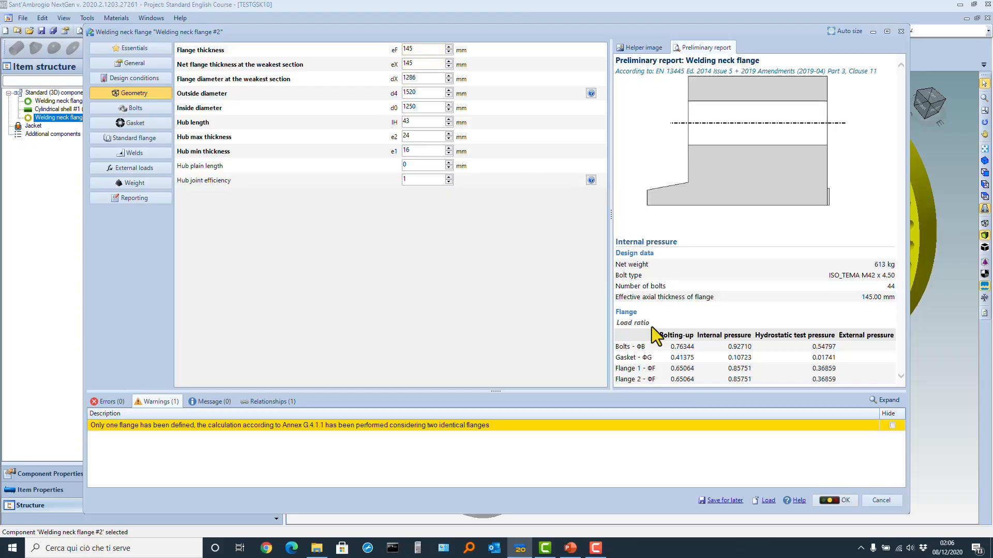
left_click(839, 500)
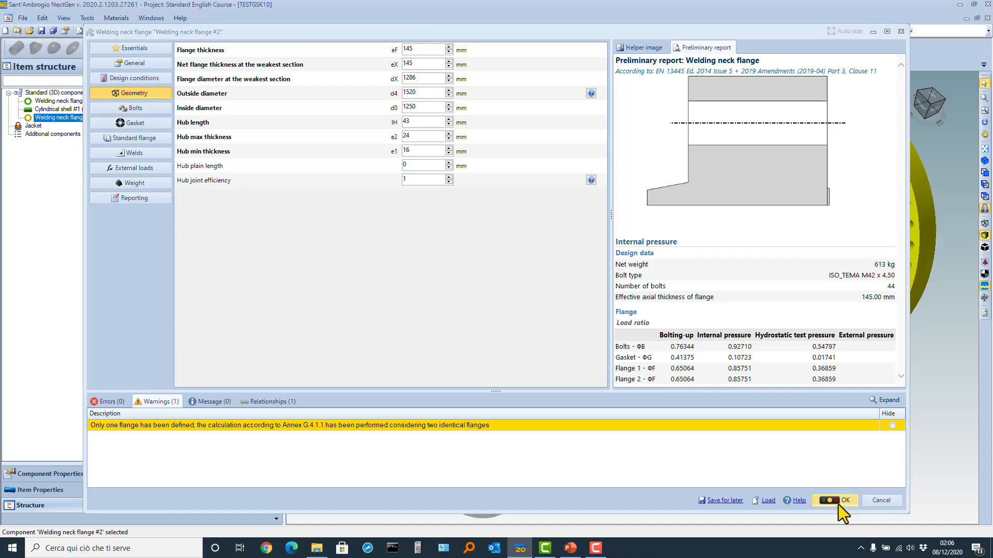
- Reopen the copied flange, set its thickness and its net thickness at the weakest section to 140 mm, and accept it
double_click(885, 274)
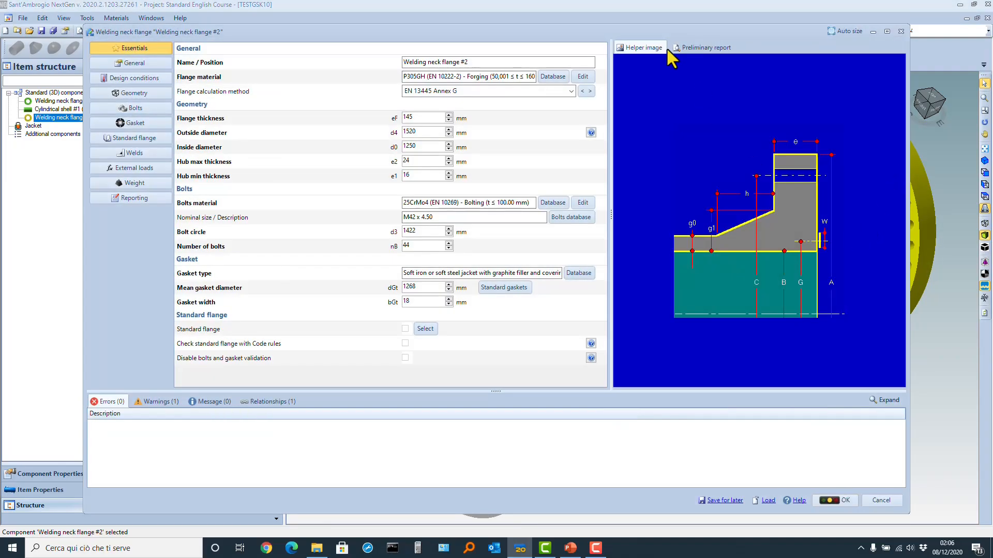
left_click(687, 48)
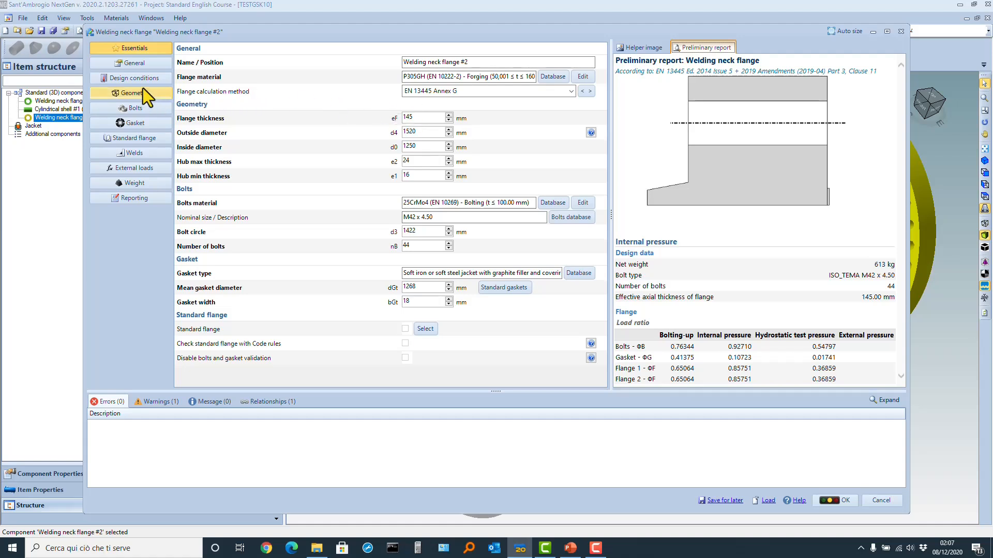
left_click(134, 93)
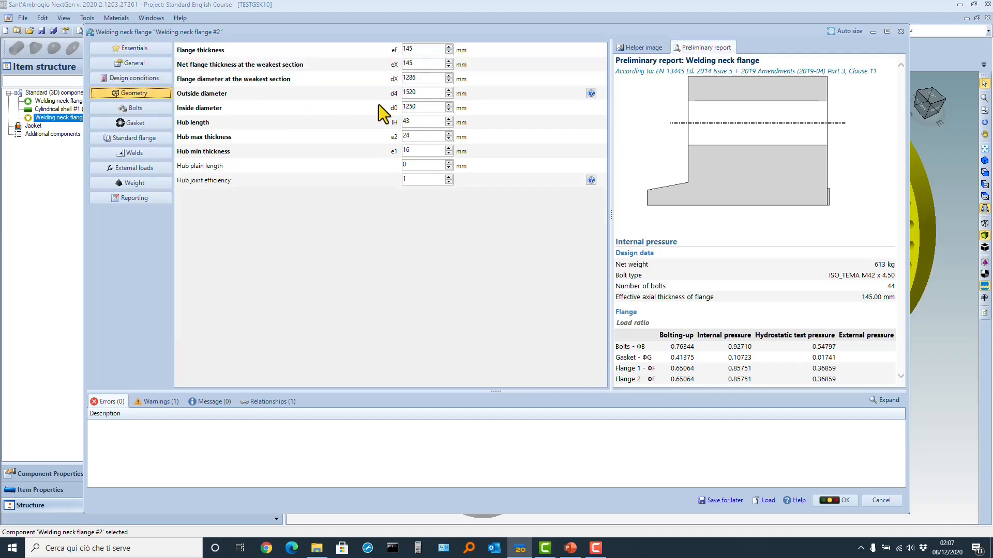
left_click(417, 49)
type("140")
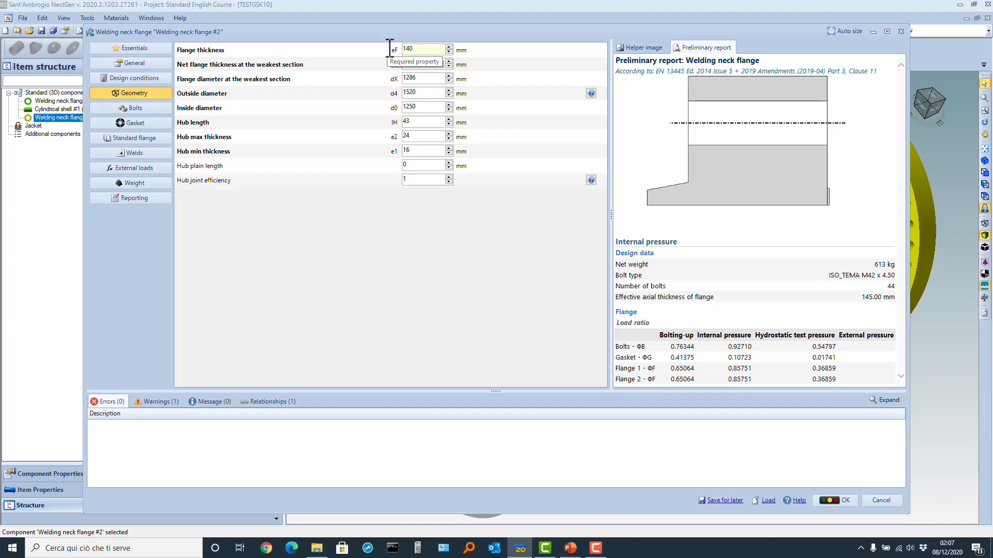
key("Tab")
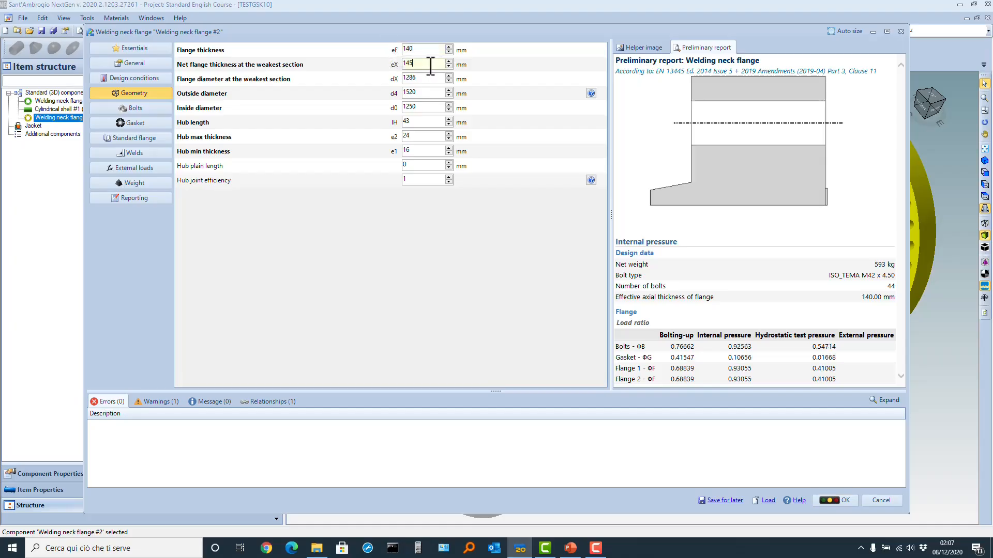
type("140")
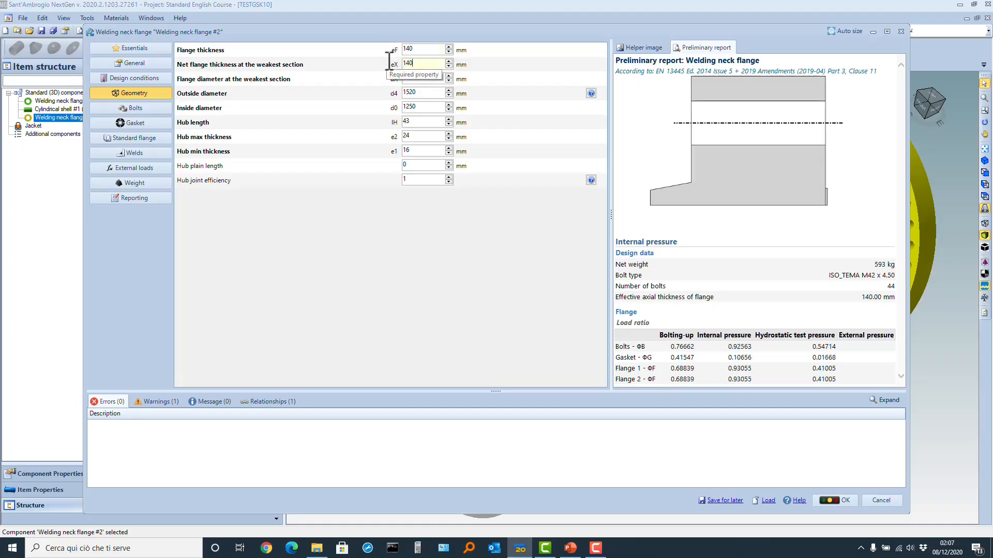
left_click(833, 501)
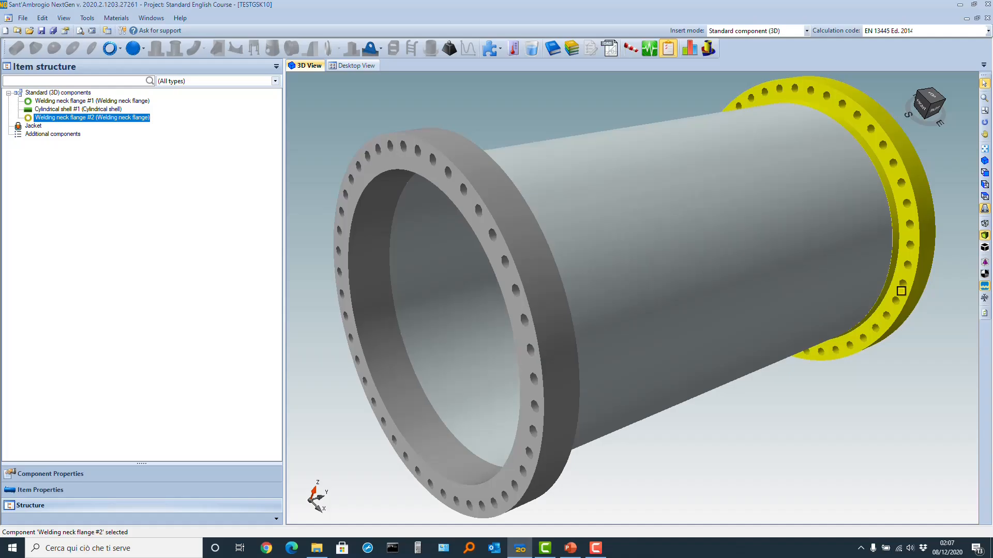
- Reopen the copied flange, try the torque wrench bolting-up method, and settle on Hydraulic tensioner with measuring of hydraulic pressure
double_click(900, 291)
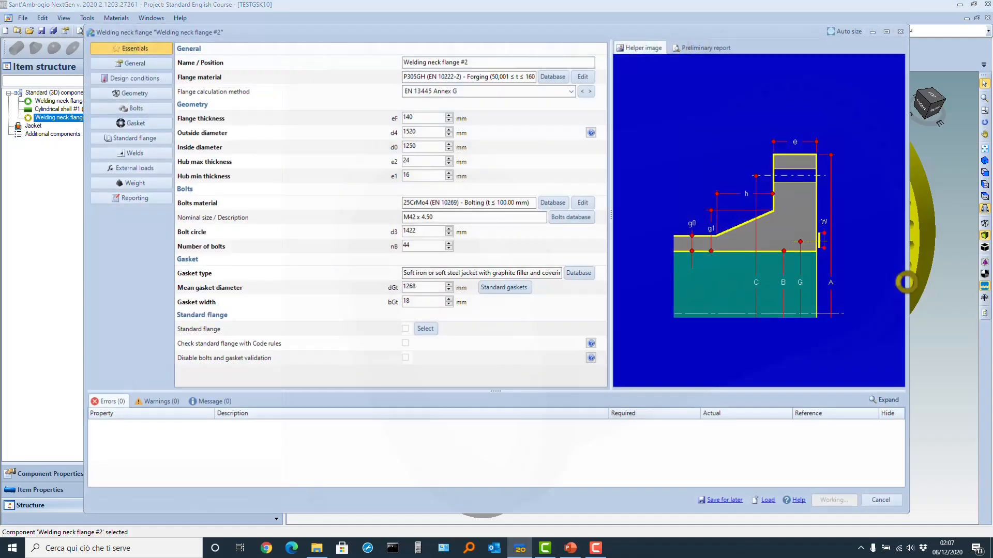
left_click(705, 48)
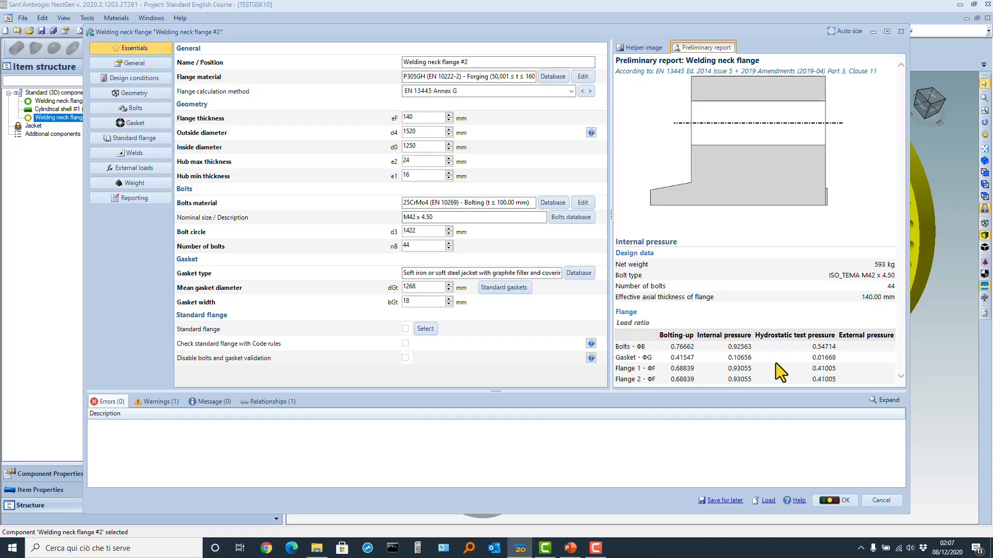
left_click(136, 108)
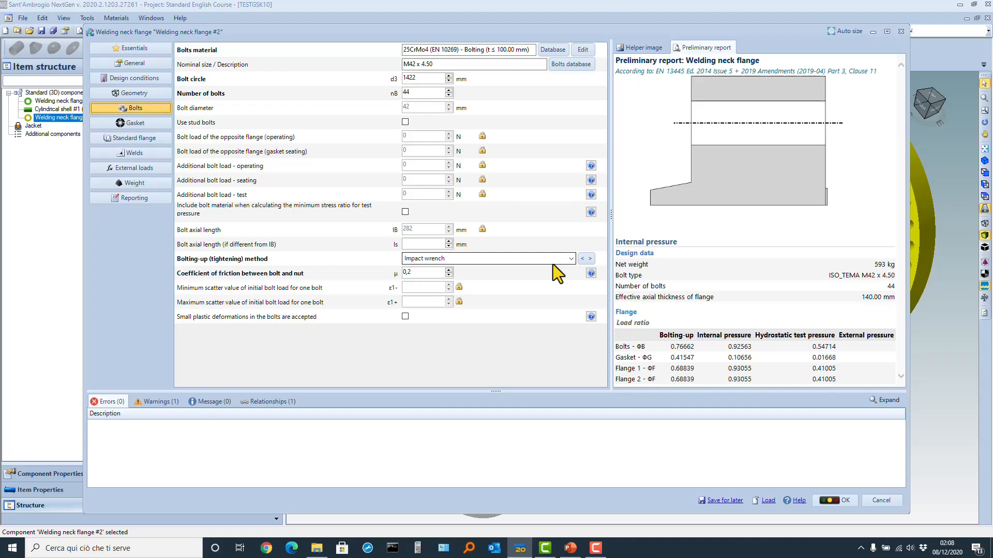
left_click(571, 259)
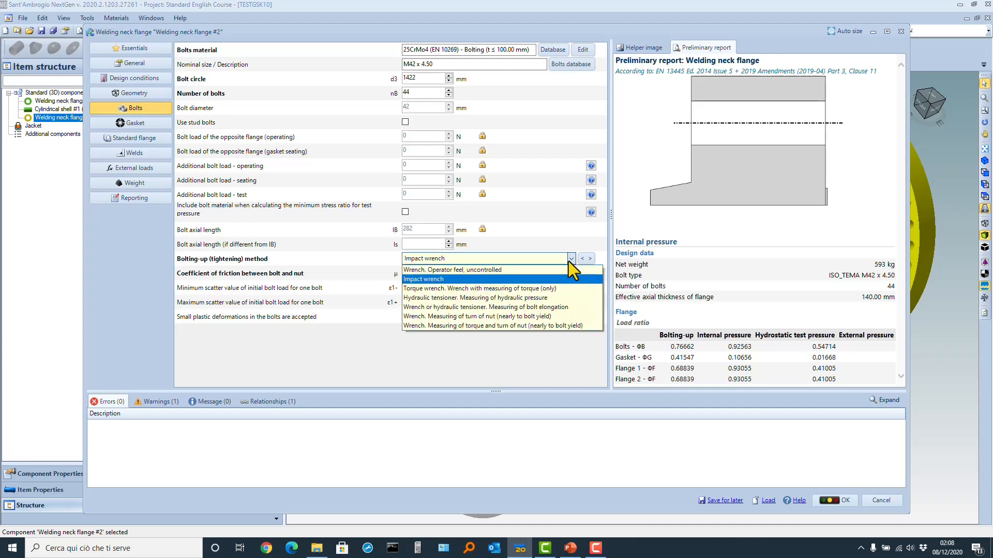
left_click(553, 288)
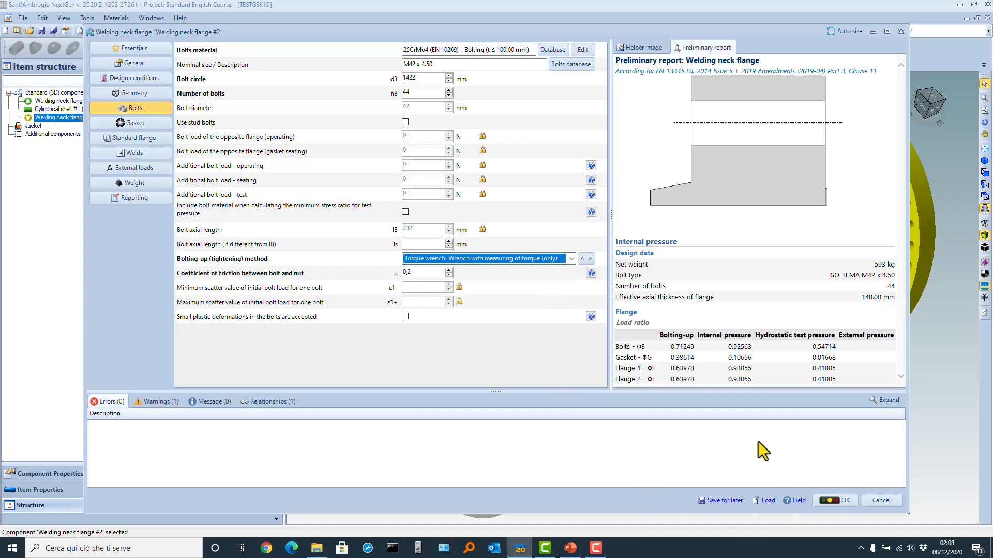
left_click(570, 258)
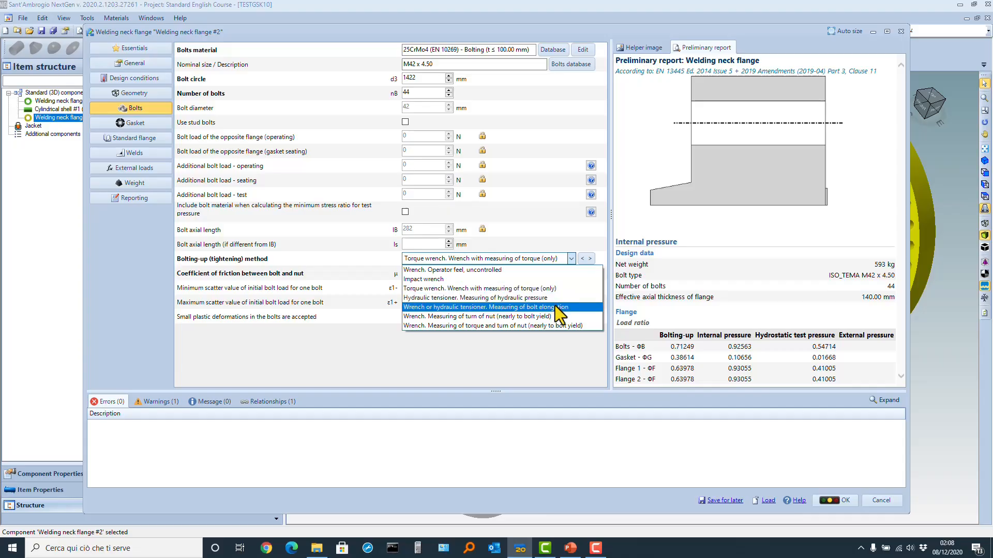
key("Up")
key("Return")
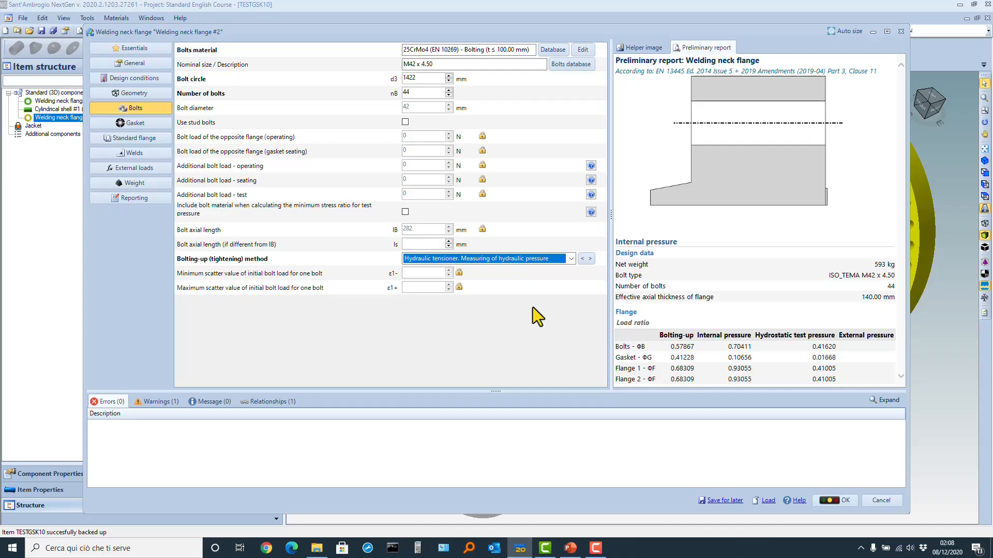
- Reduce the copied flange's number of bolts to 36 and change the bolt size to ISO TEMA M39 x 4.00
left_click(446, 95)
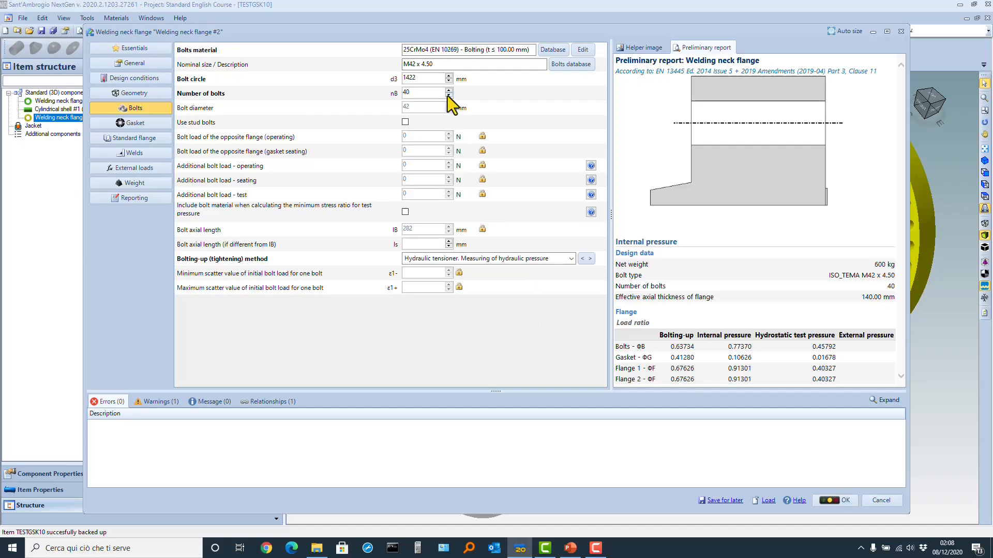
left_click(448, 95)
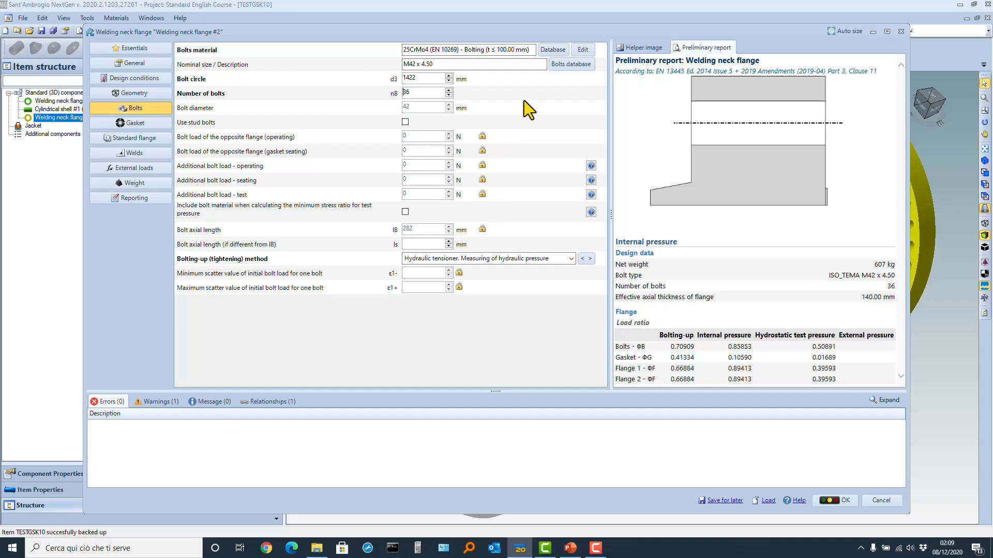
left_click(566, 67)
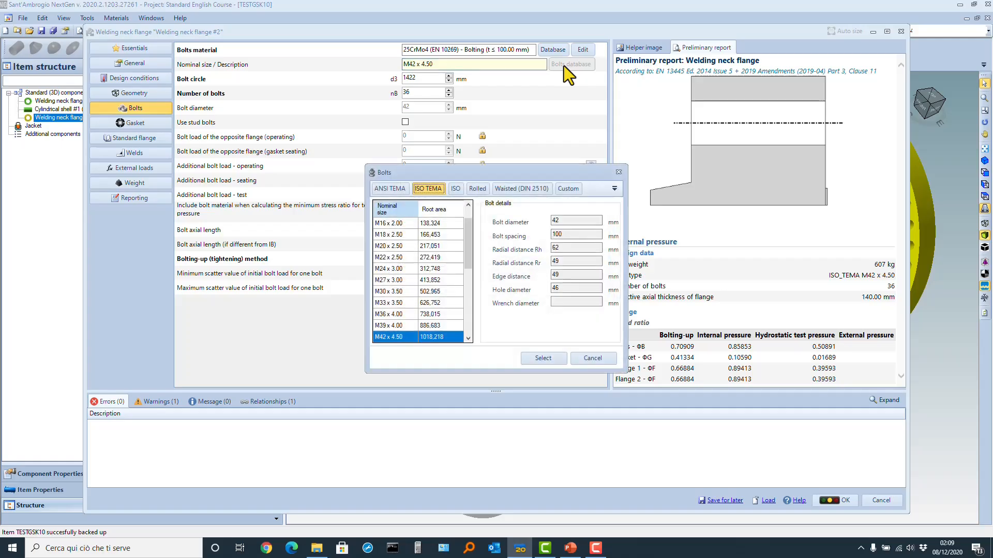
left_click(397, 325)
double_click(397, 324)
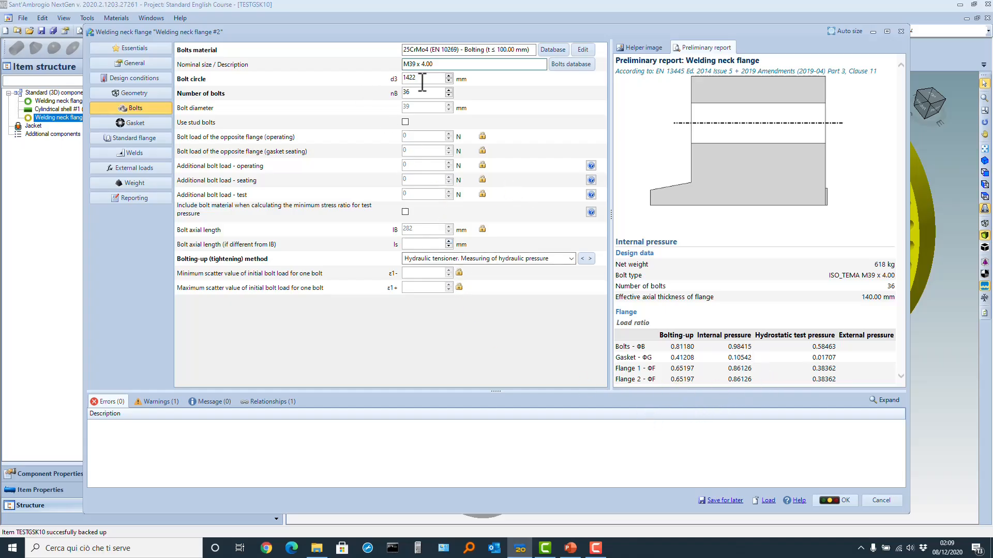
- Compare the radial and edge distances of the M42 x 4.50 and M39 x 4.00 bolts, keeping M39 x 4.00 selected
left_click(556, 64)
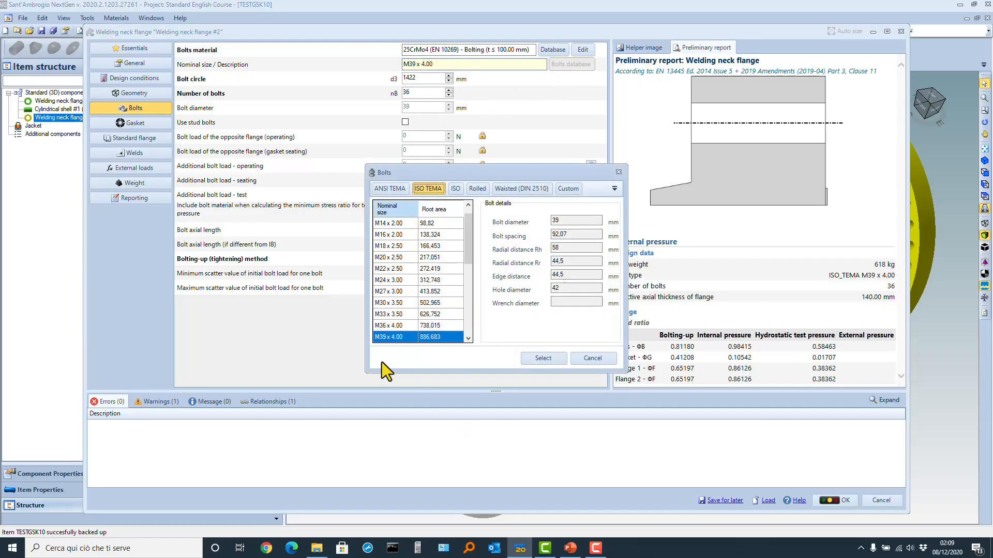
left_click(469, 338)
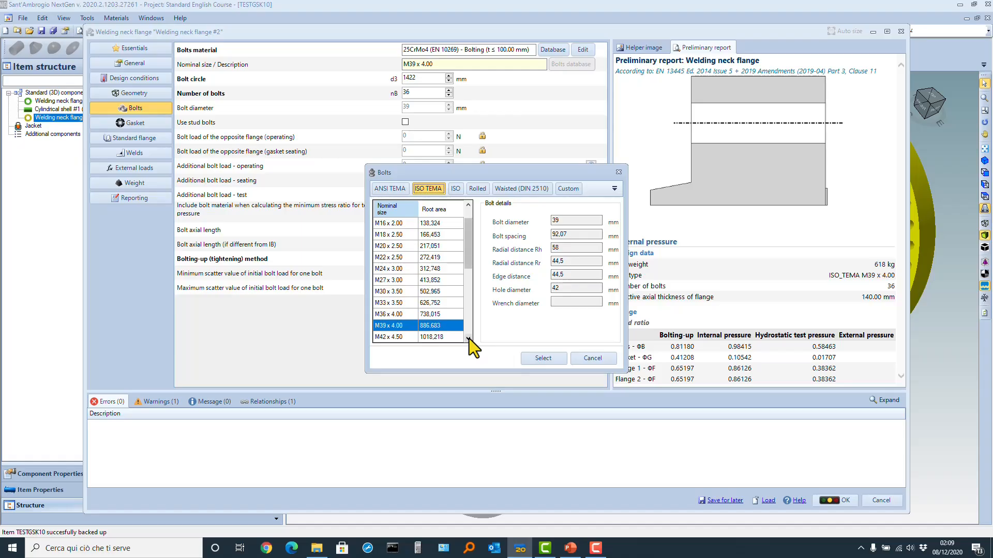
left_click(468, 338)
left_click(469, 339)
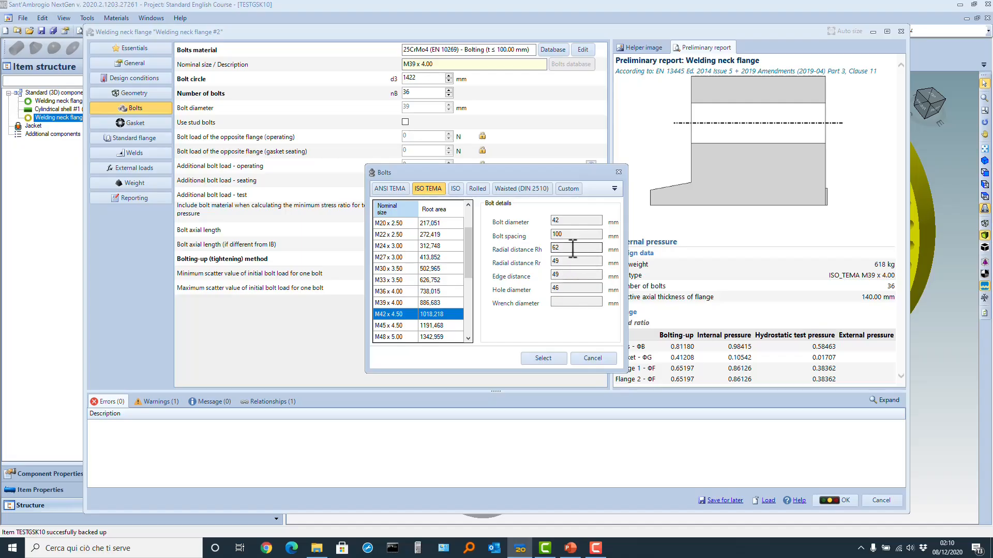
left_click(401, 303)
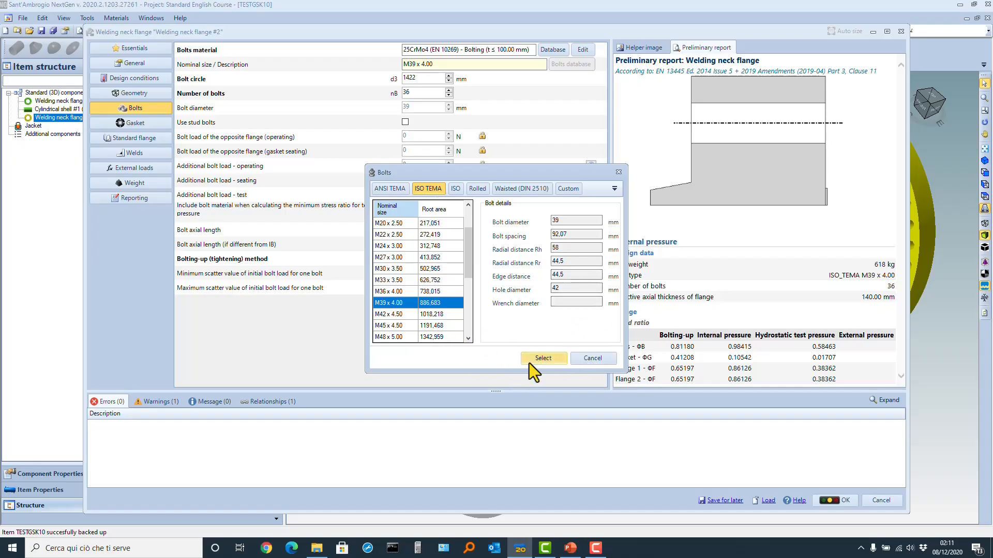
left_click(542, 358)
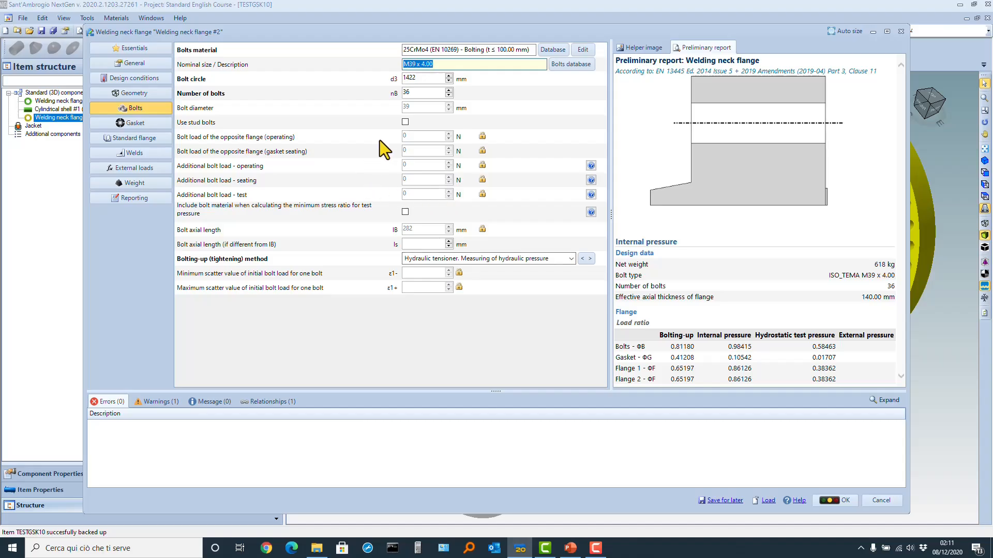
- Set the copied flange's bolt circle diameter to 1414 mm and check the calculation warnings
left_click(135, 94)
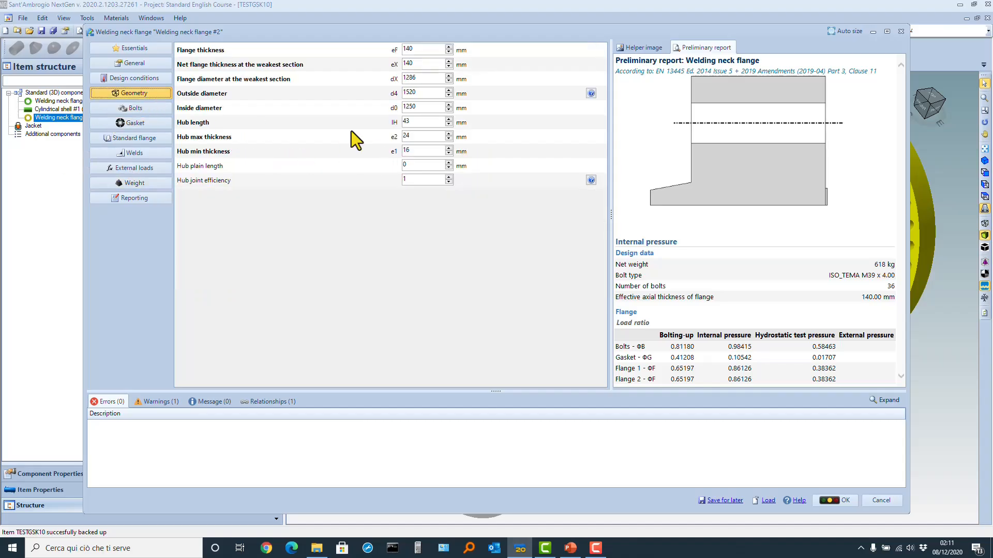
left_click(135, 108)
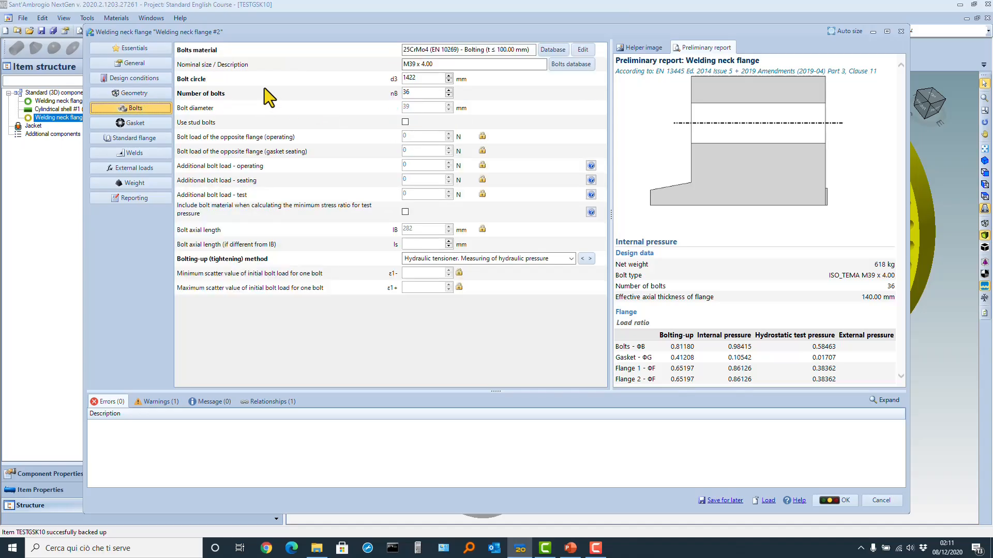
left_click(431, 77)
double_click(431, 77)
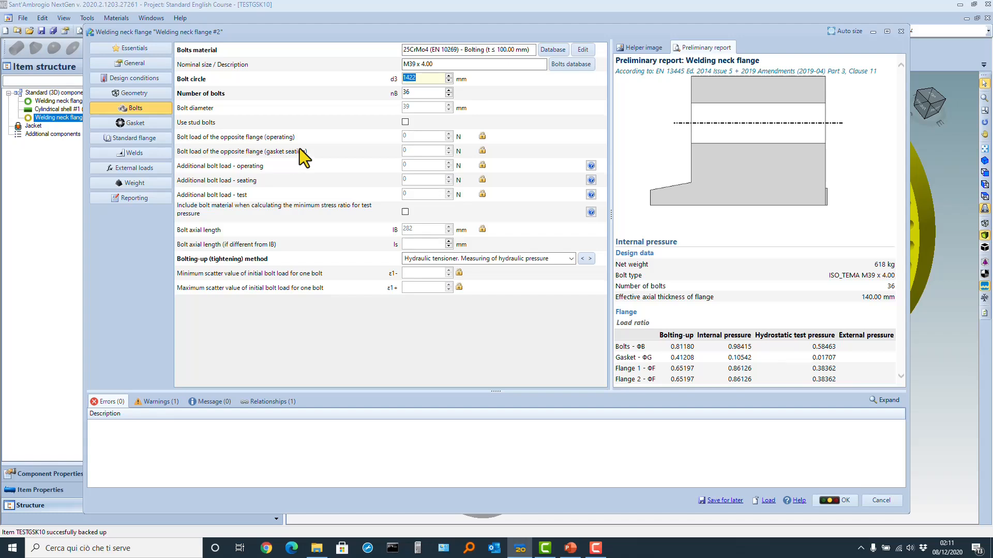
type("1414")
left_click(152, 402)
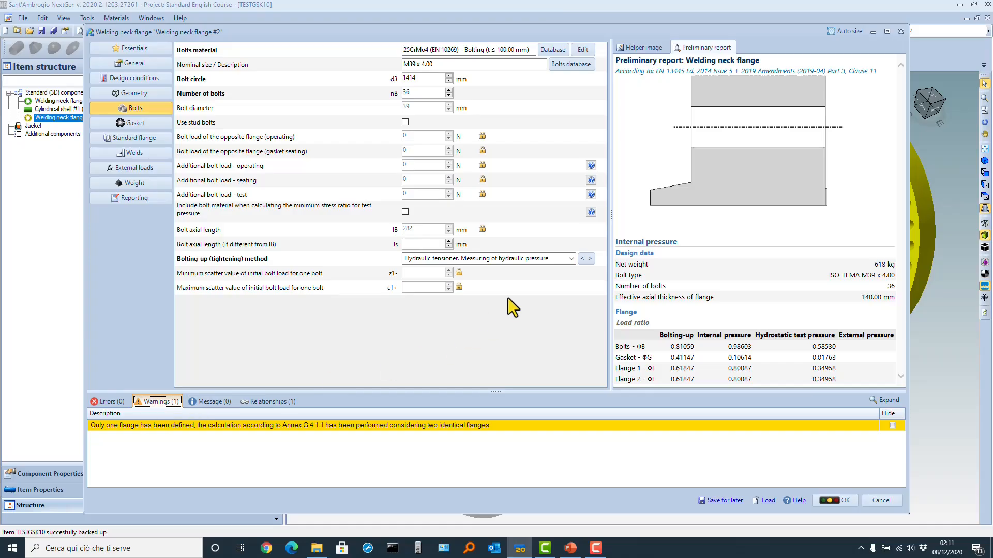
- Compare the edge distances of the ISO TEMA M39 x 4.00 and M42 x 4.50 bolts without changing the copied flange's bolt size
left_click(562, 69)
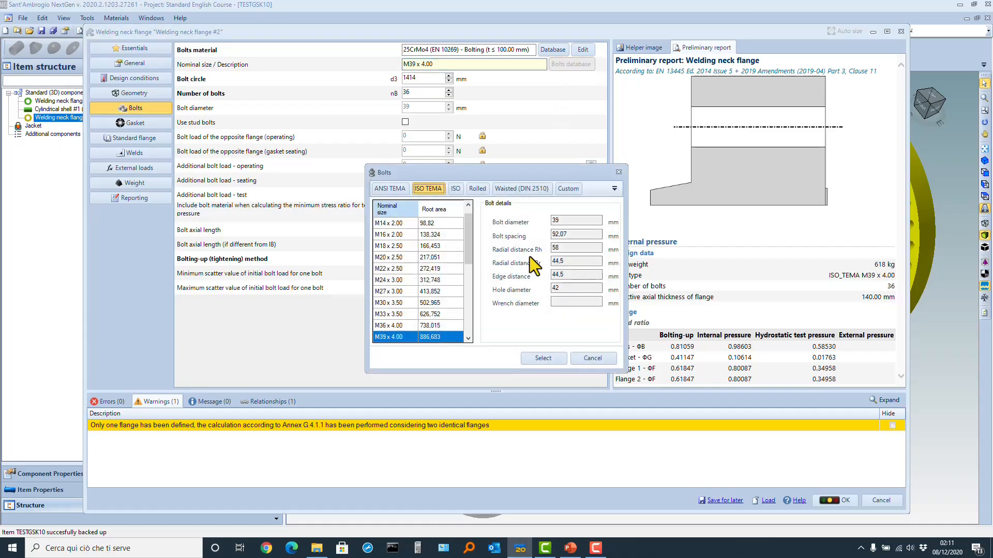
left_click(468, 337)
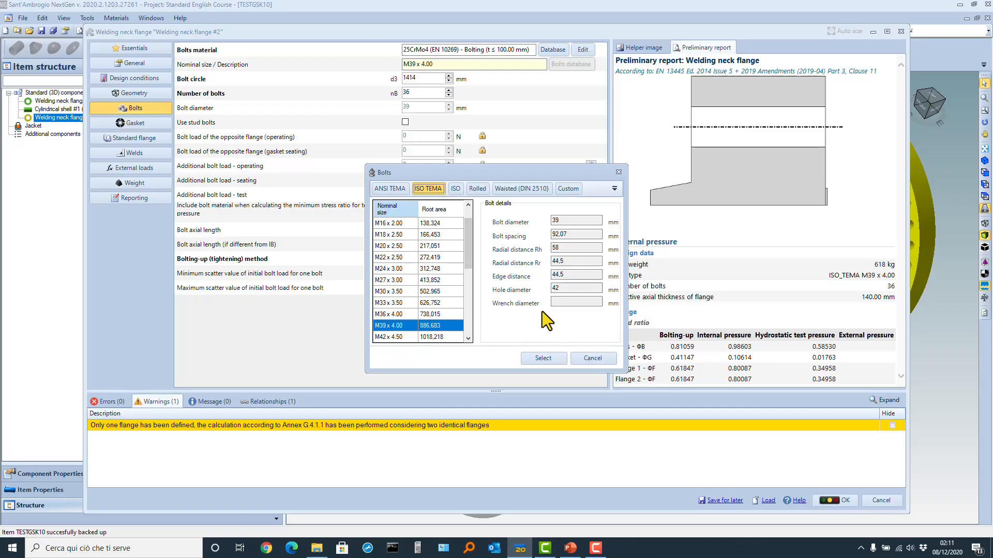
left_click(454, 339)
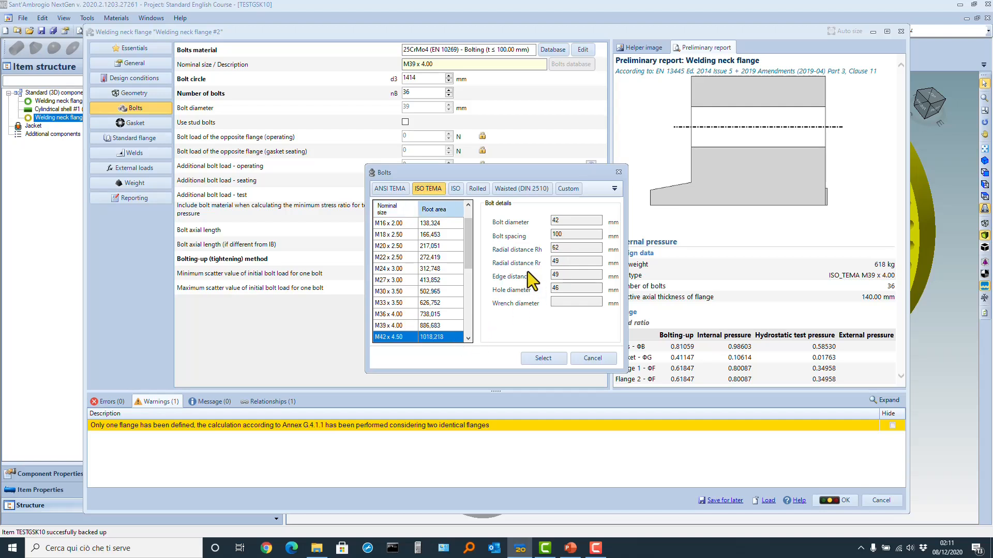
left_click(416, 325)
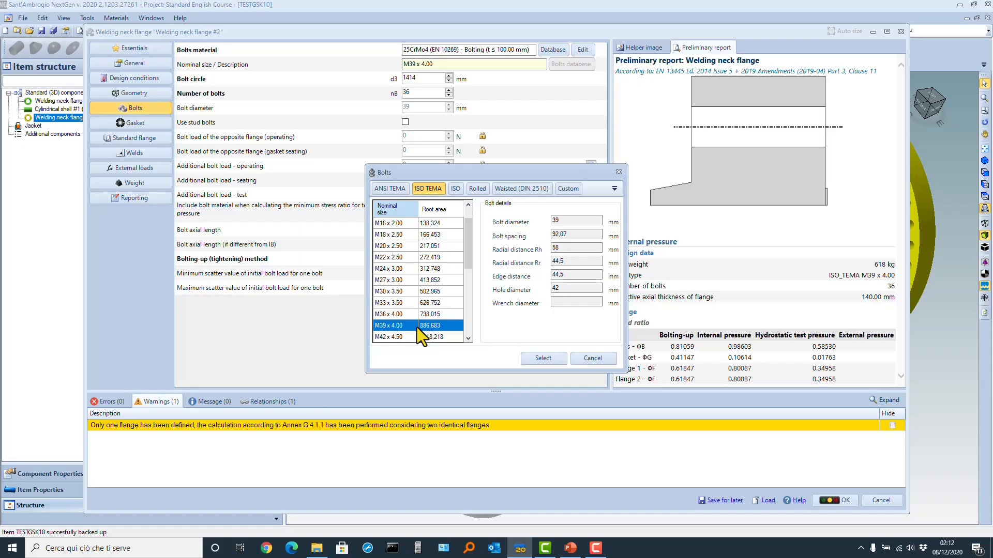
left_click(586, 360)
- Set the copied flange's outside diameter to 1503 mm
left_click(151, 95)
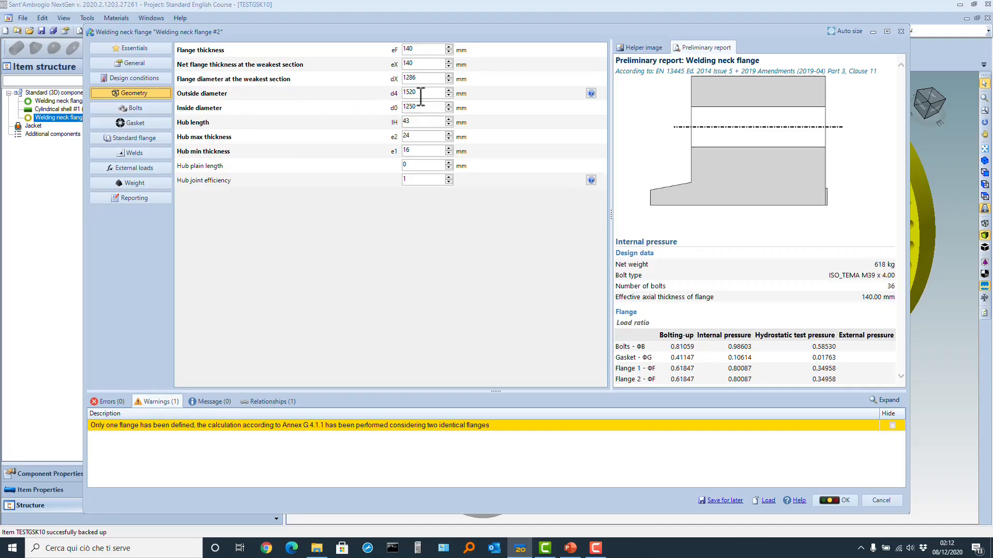
left_click_drag(420, 93, 394, 93)
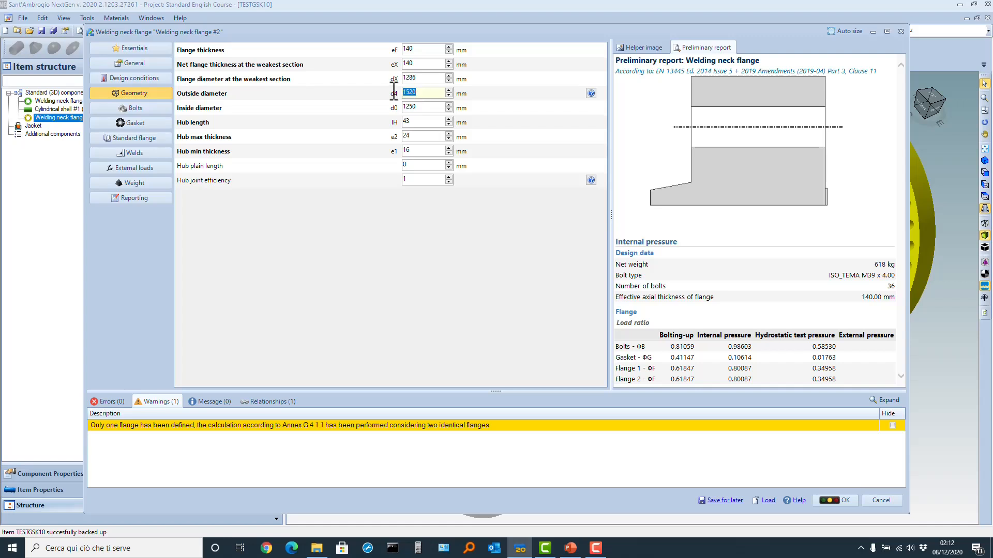
type("1503")
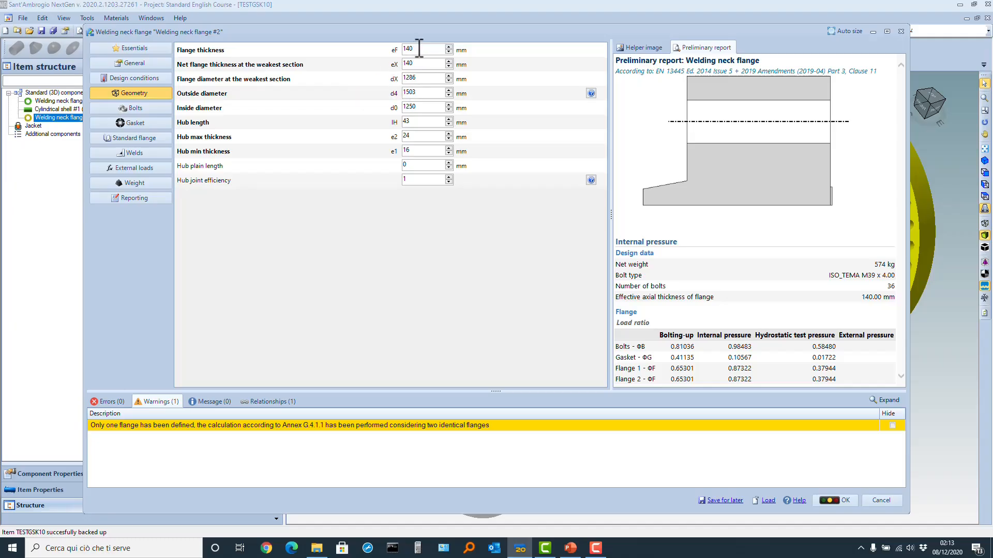
- Set the copied flange's thickness and its net thickness at the weakest section to 135 mm, and accept the flange
left_click_drag(418, 49, 393, 45)
type("135")
key("Tab")
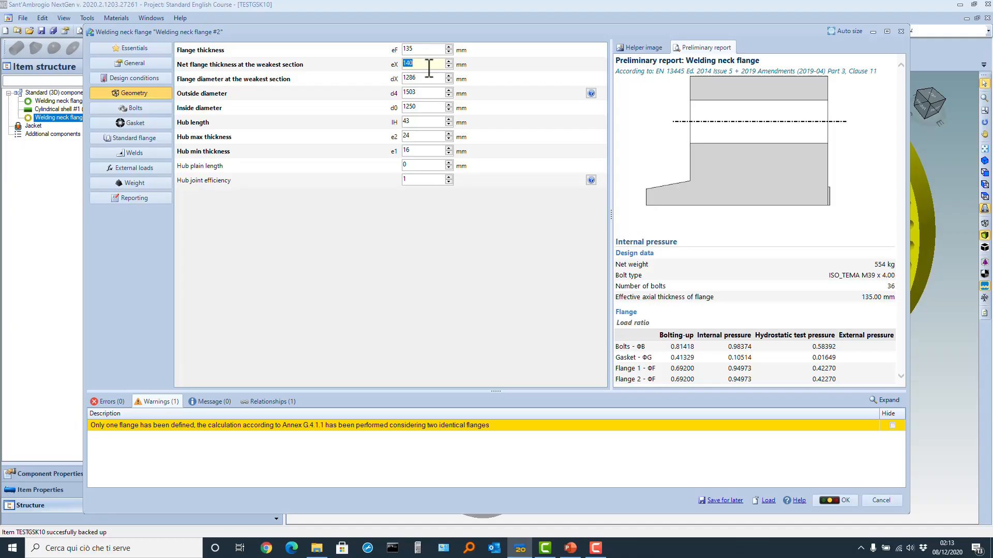
type("135")
left_click(141, 107)
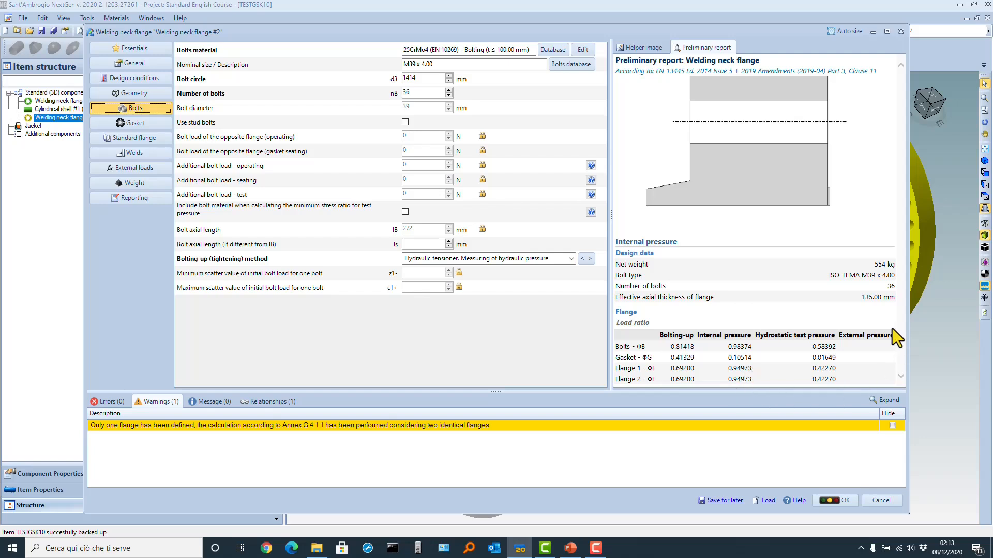
left_click(833, 501)
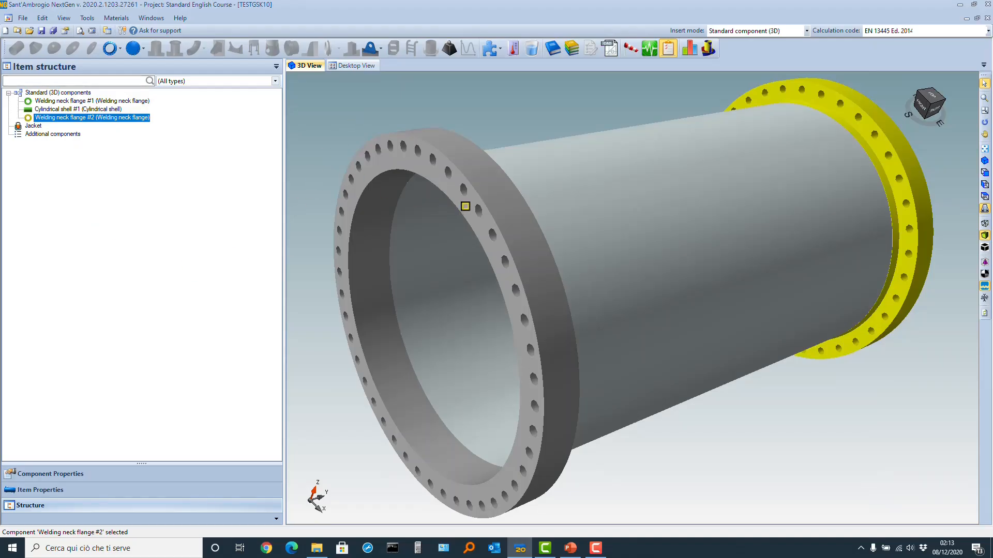
- Review the preliminary report of Welding neck flange #1, designed to EN 13445 Clause 11, for its weight, bolting and thickness
double_click(496, 211)
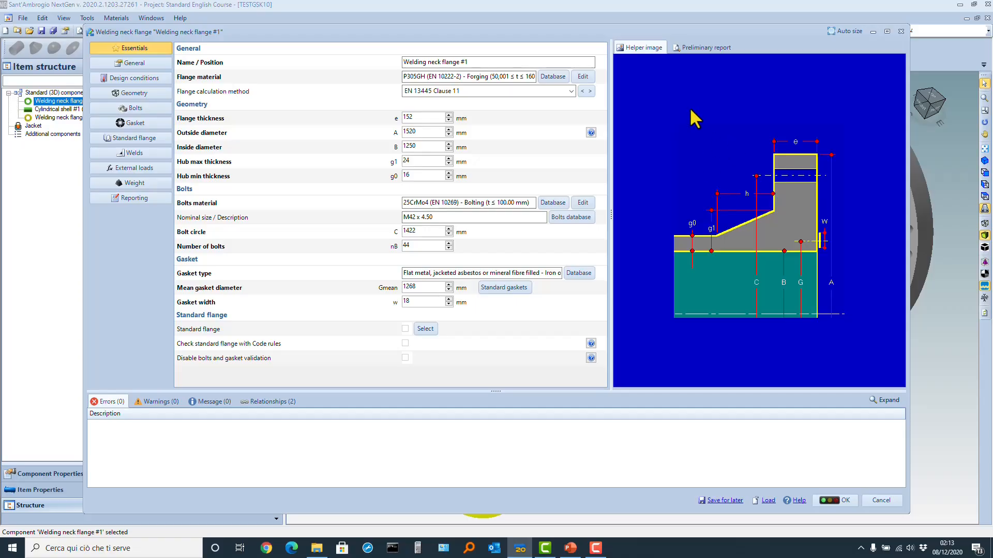
left_click(703, 48)
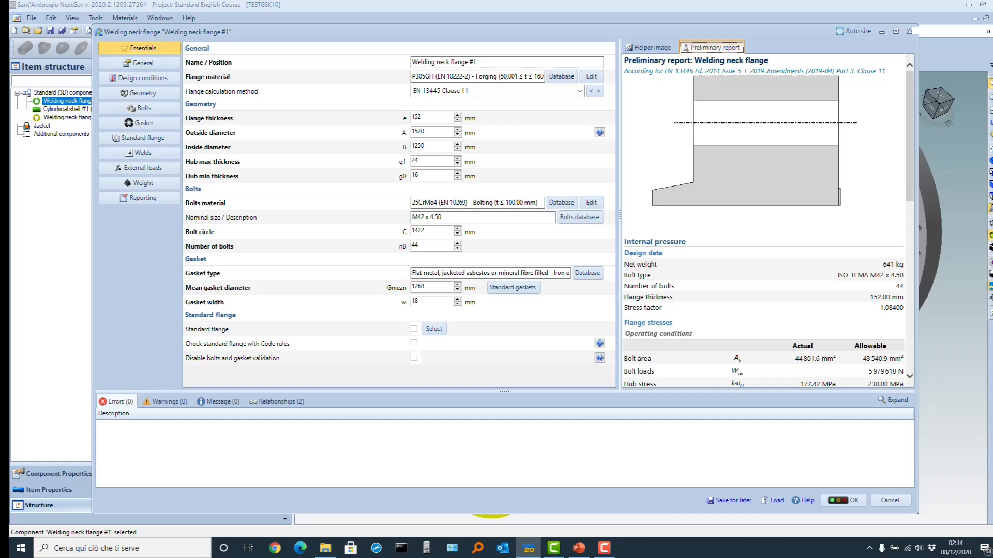
left_click(846, 500)
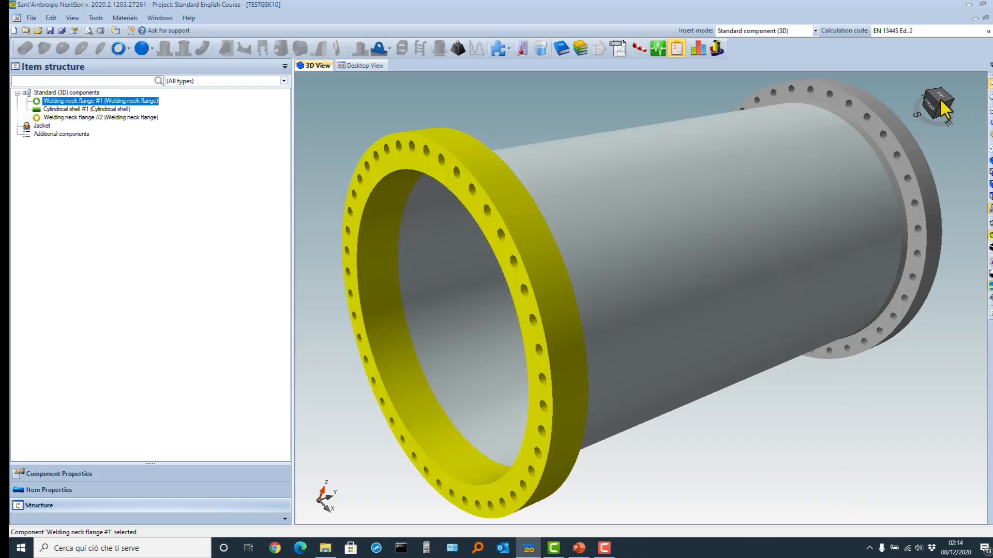
- Generate the calculation report of Welding neck flange #1, examine its bolt loads, flange moments and stresses, and close it
left_click(883, 123)
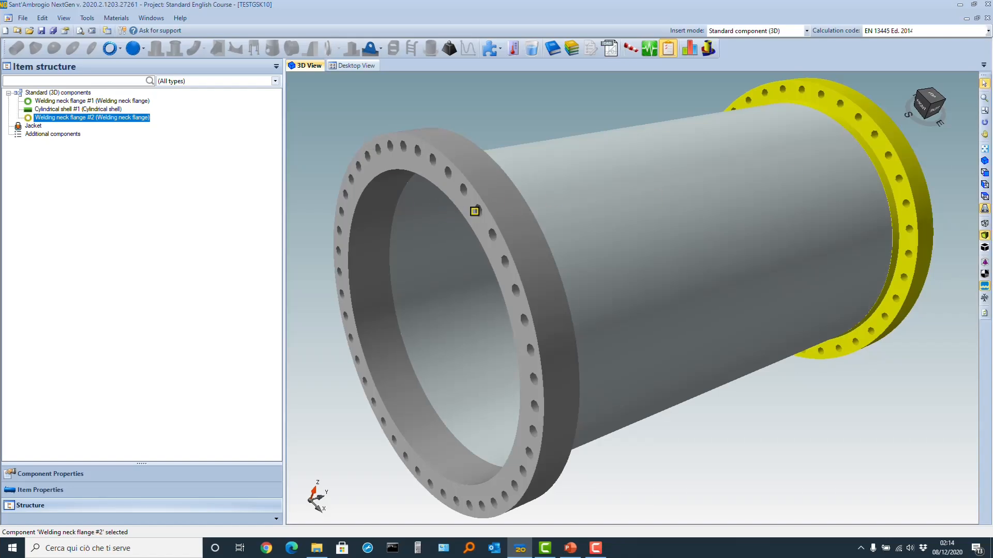
left_click(492, 206)
double_click(492, 206)
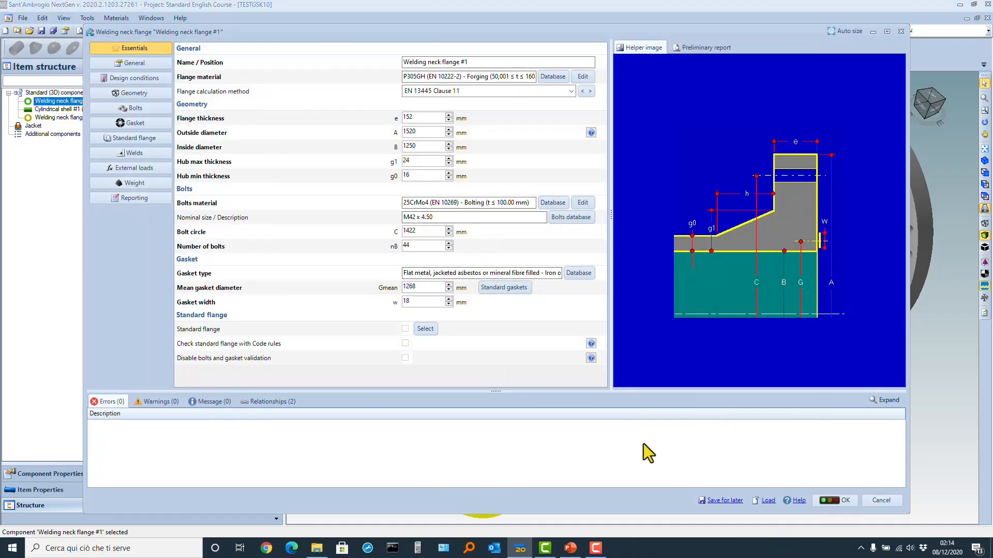
left_click(843, 500)
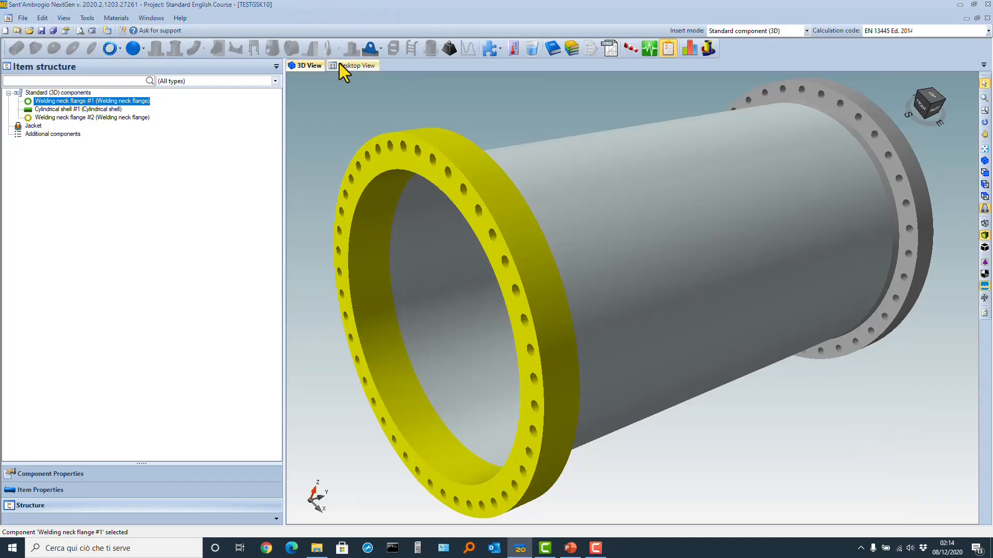
left_click(552, 51)
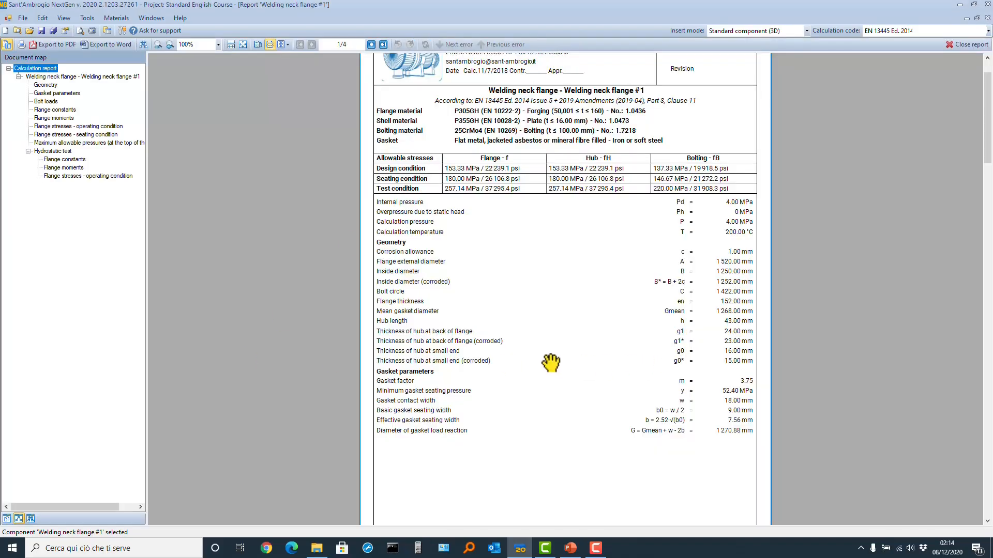
scroll(551, 363, "down", 10)
scroll(551, 363, "down", 3)
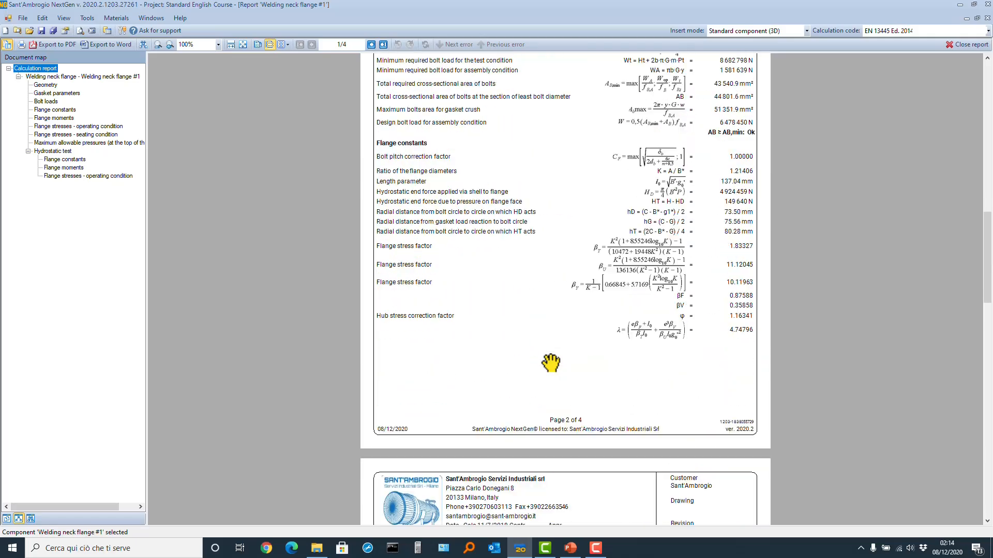
scroll(552, 363, "down", 4)
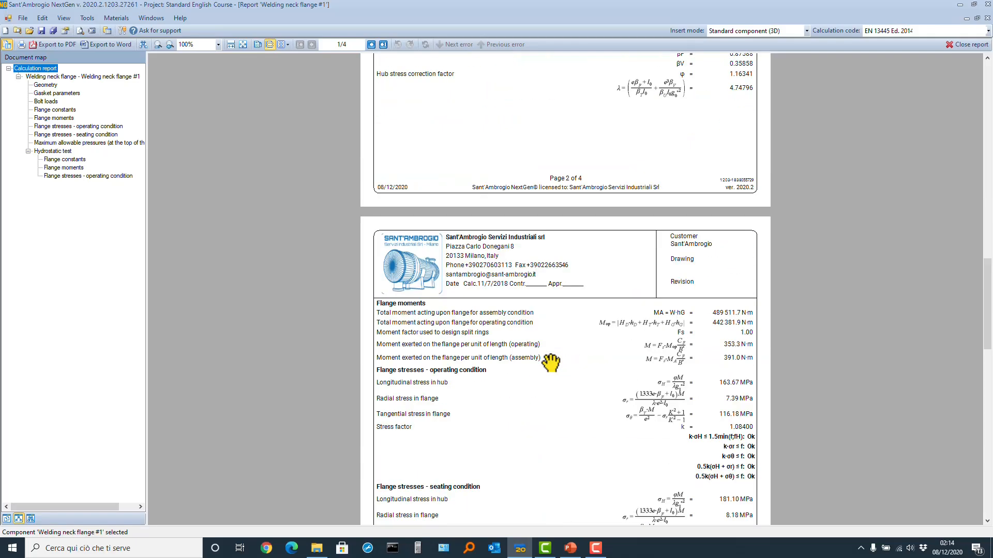
scroll(552, 363, "up", 7)
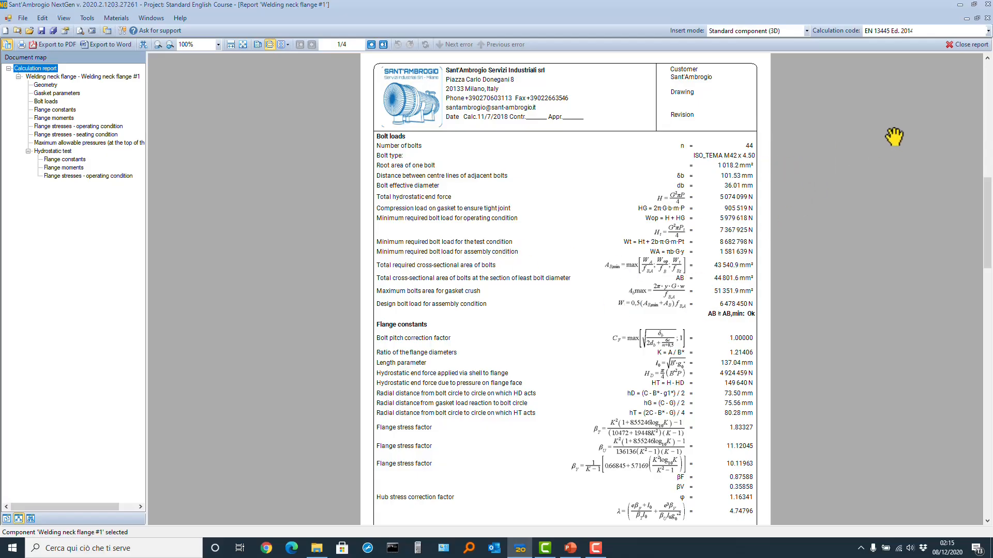
left_click(962, 45)
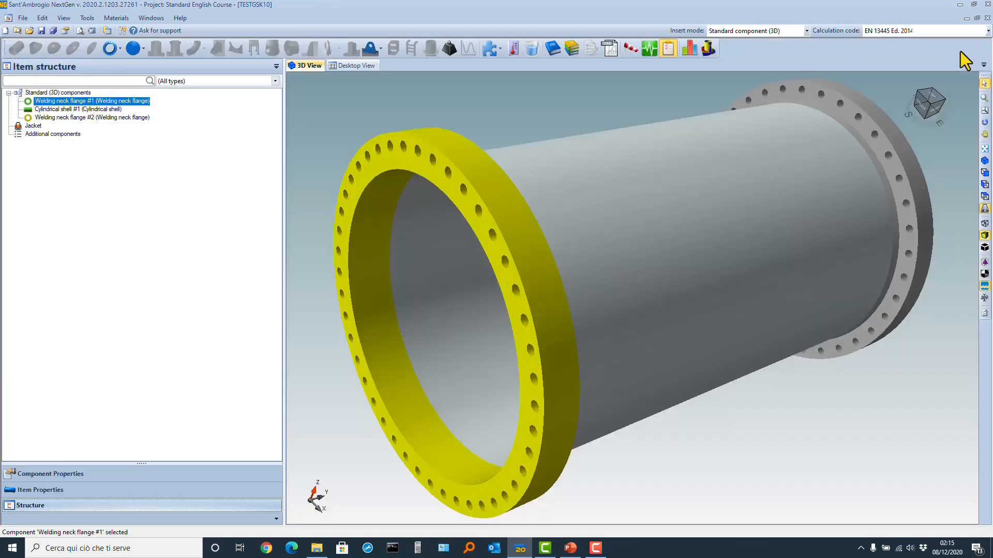
- Check the essential data of Welding neck flange #2, accept it unchanged, and generate its Annex G calculation report
left_click(906, 164)
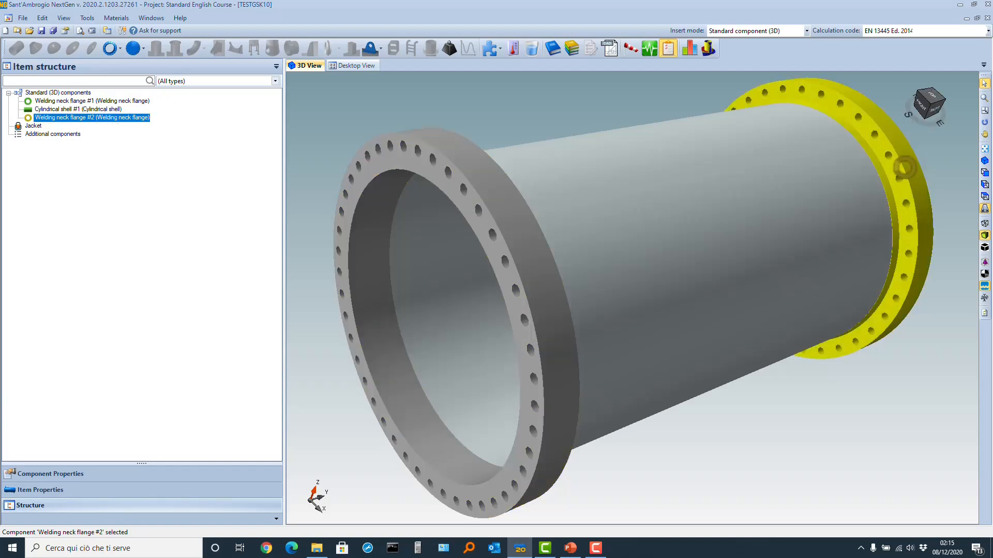
double_click(905, 166)
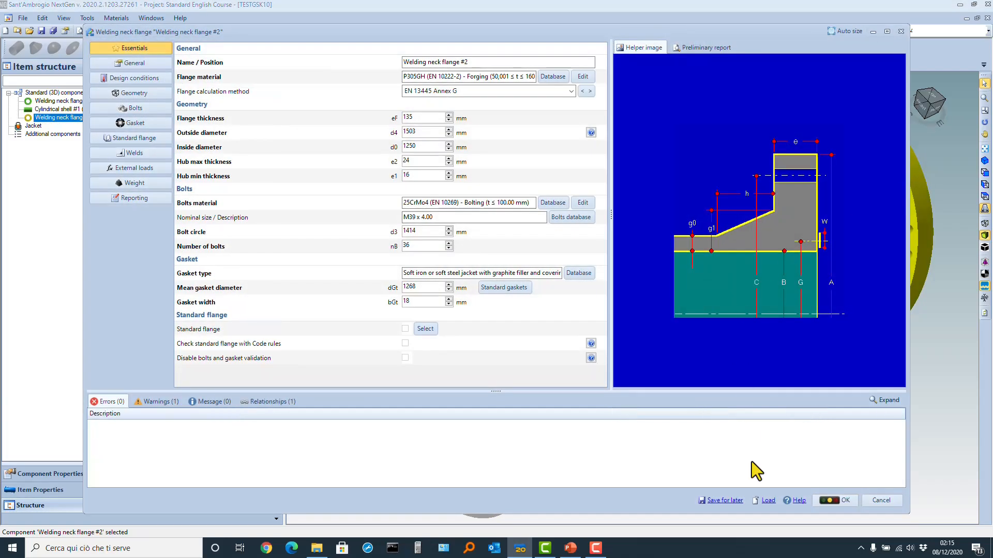
left_click(837, 500)
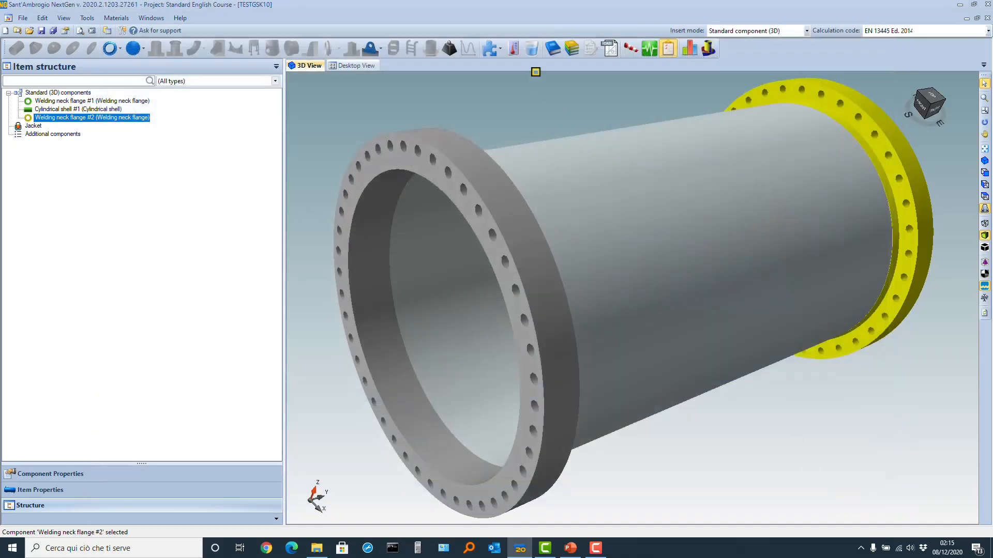
left_click(554, 48)
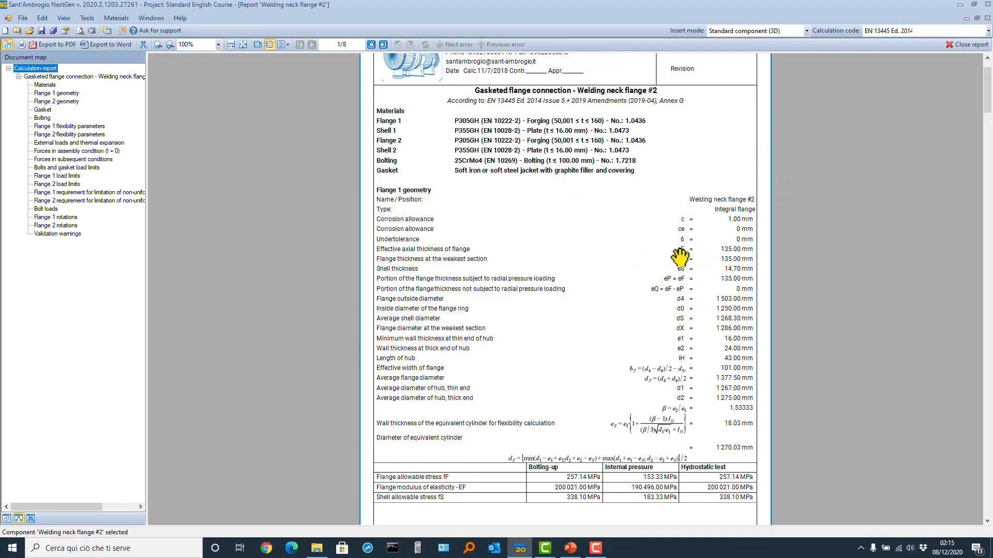
- Examine the Annex G report's assembly forces, flange load limits, bolt loads, rotations and validation warnings, and close the report
scroll(680, 257, "down", 20)
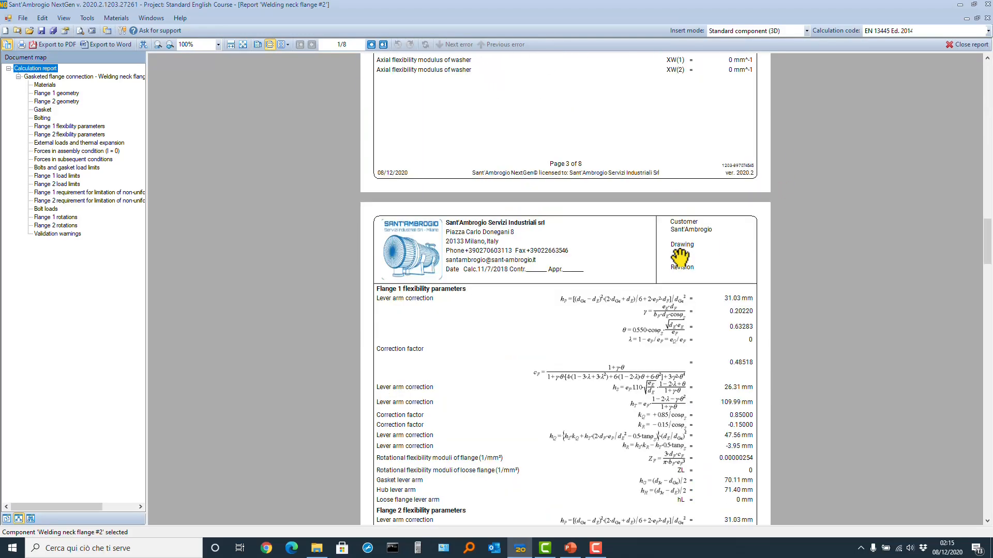
scroll(680, 257, "down", 20)
scroll(680, 257, "up", 10)
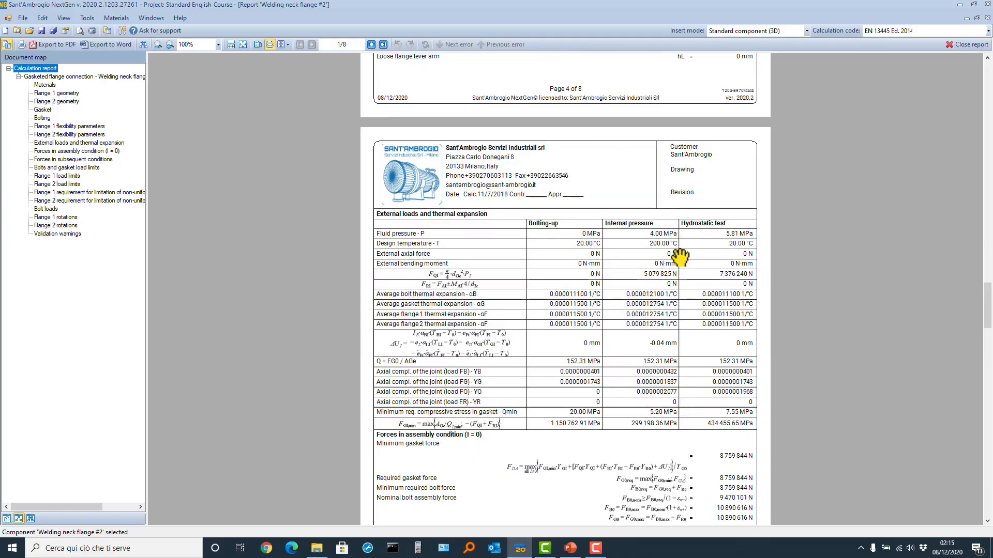
scroll(680, 257, "down", 20)
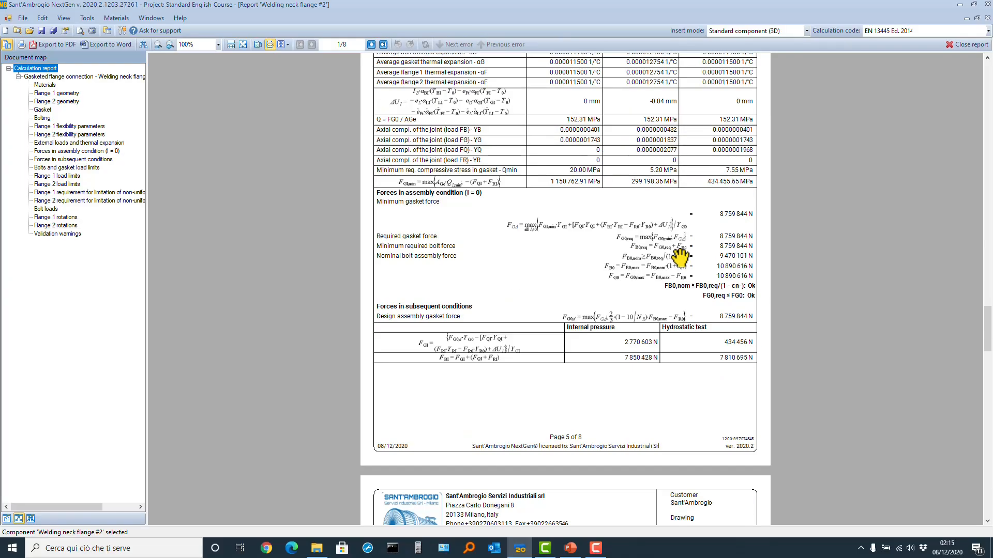
scroll(680, 256, "down", 14)
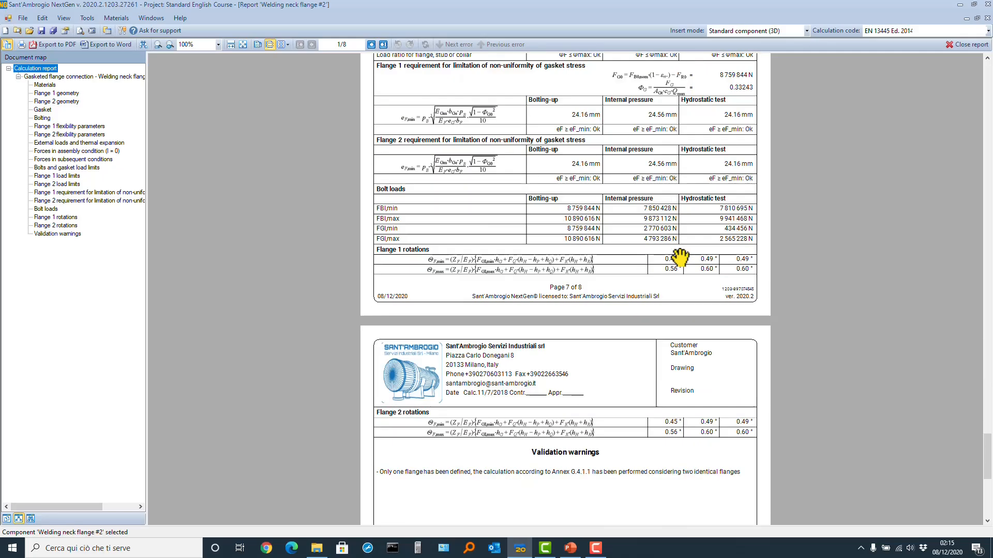
scroll(680, 257, "up", 10)
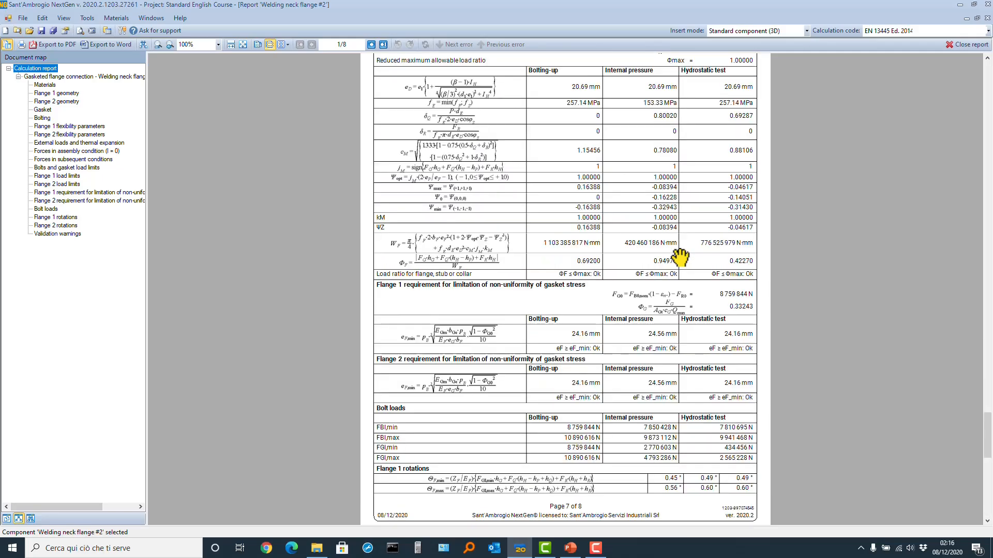
scroll(680, 257, "up", 3)
scroll(680, 256, "down", 3)
left_click(968, 43)
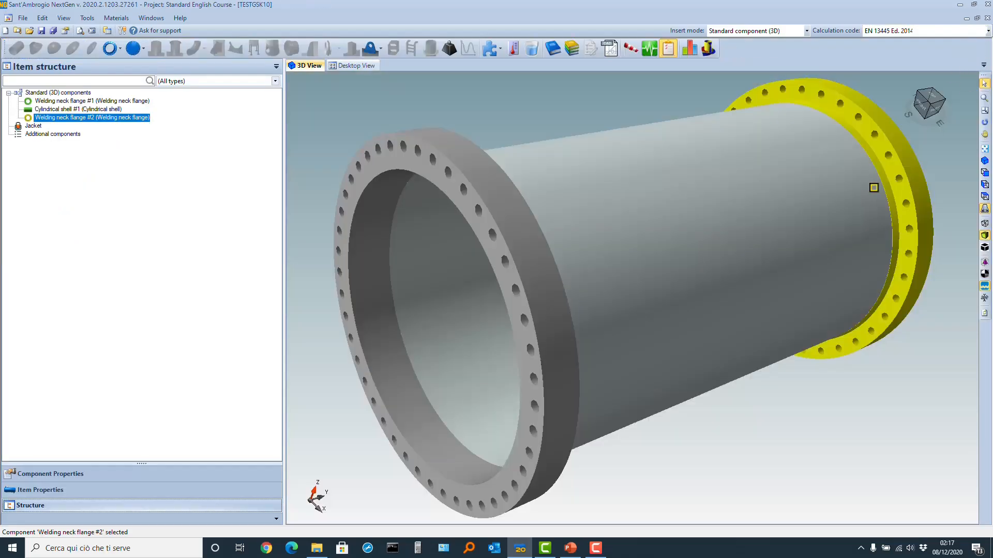